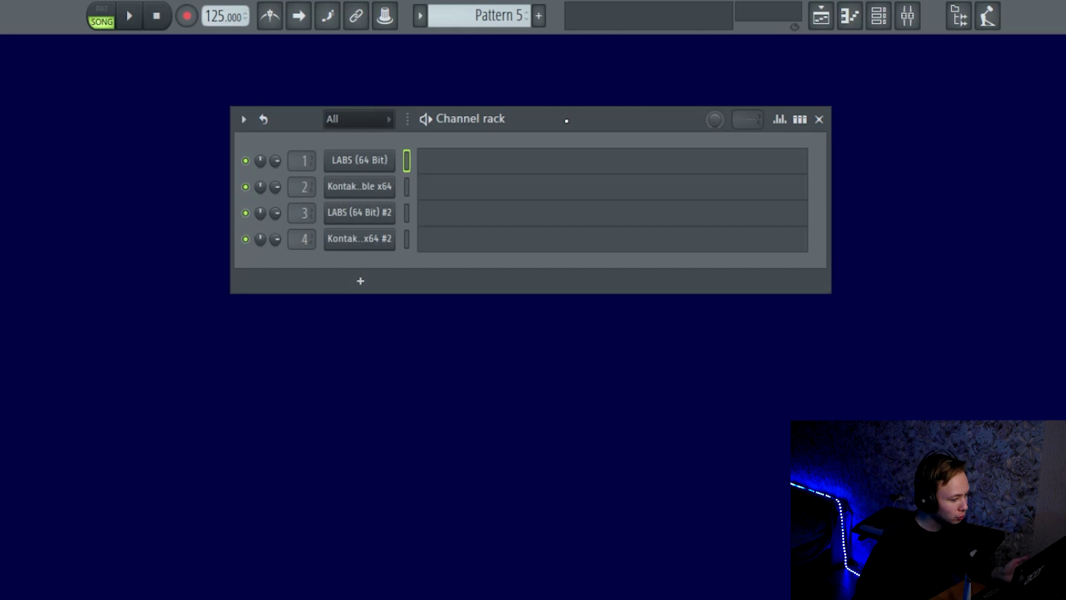
# Enter a one-bar chord of D#4, F#4 and A#4 in the first LABS channel's piano roll and play it back
pyautogui.moveTo(566, 120); pyautogui.dragTo(570, 137)
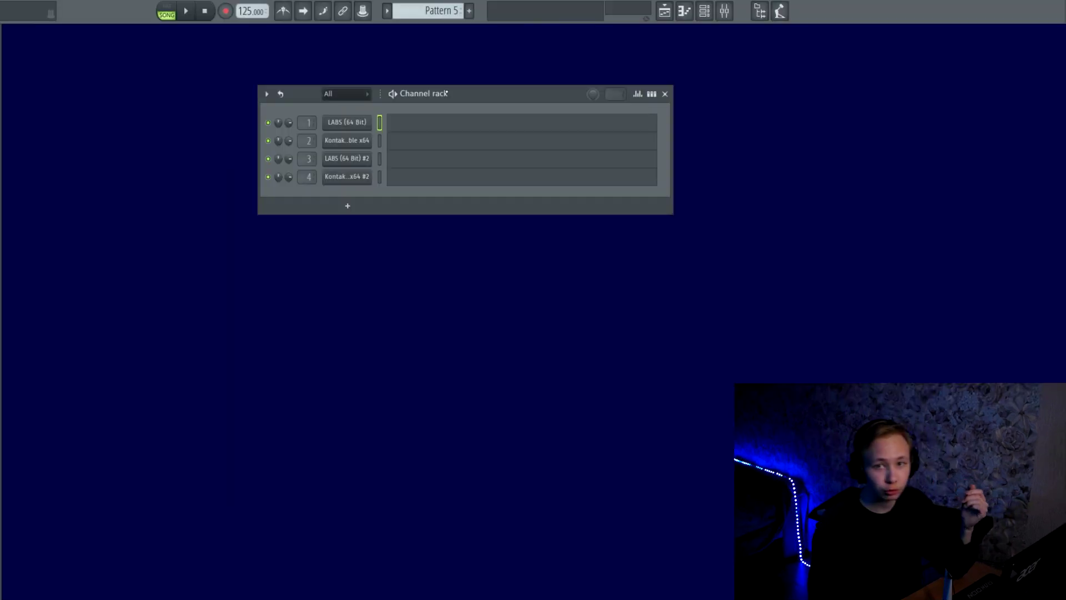
pyautogui.click(437, 130)
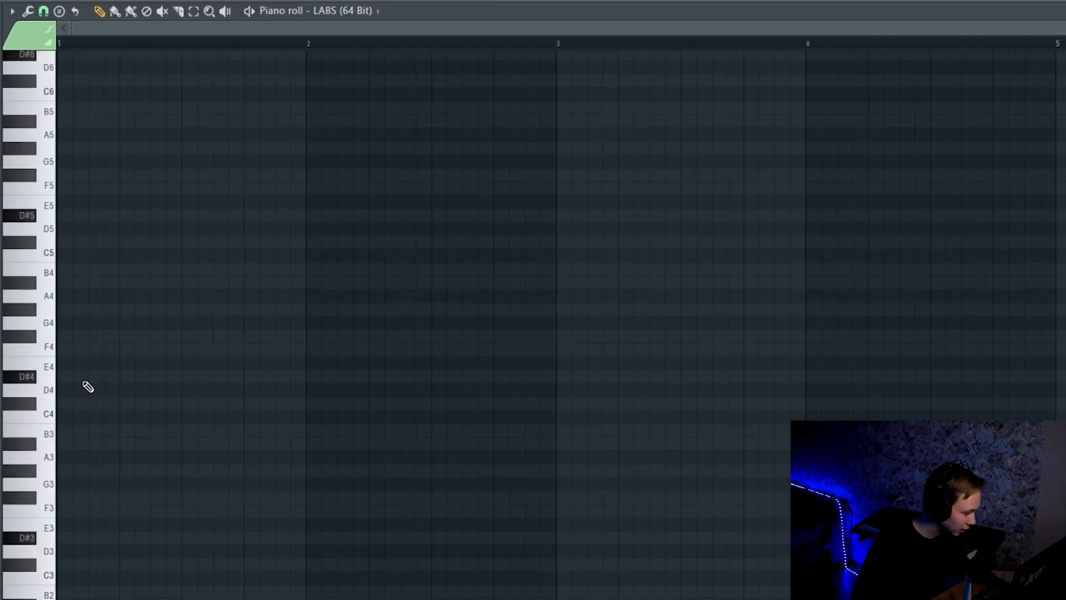
pyautogui.click(65, 376)
pyautogui.click(84, 336)
pyautogui.click(77, 282)
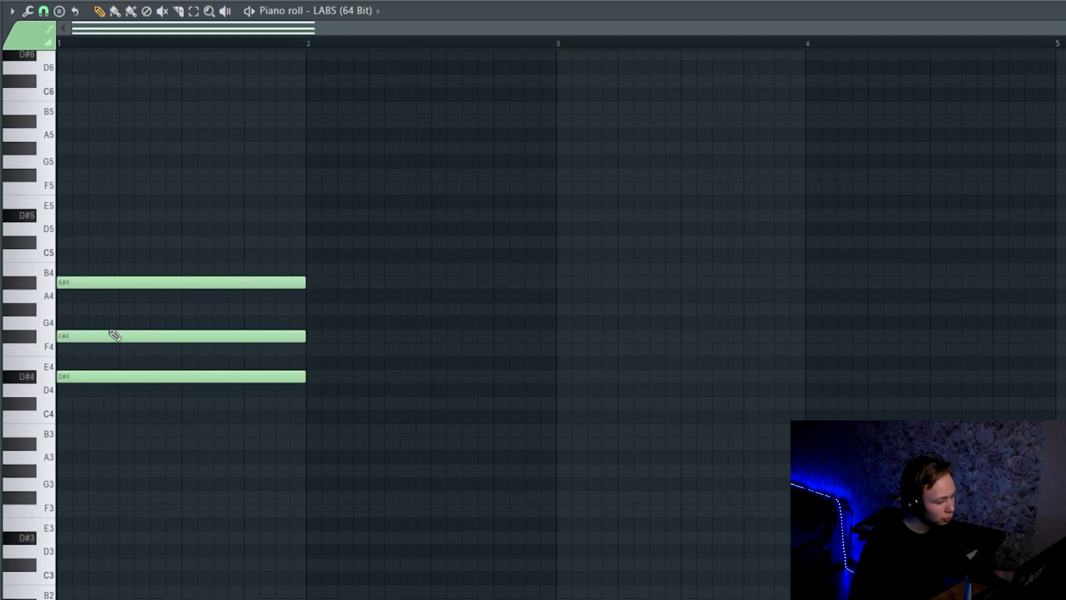
pyautogui.press('space')
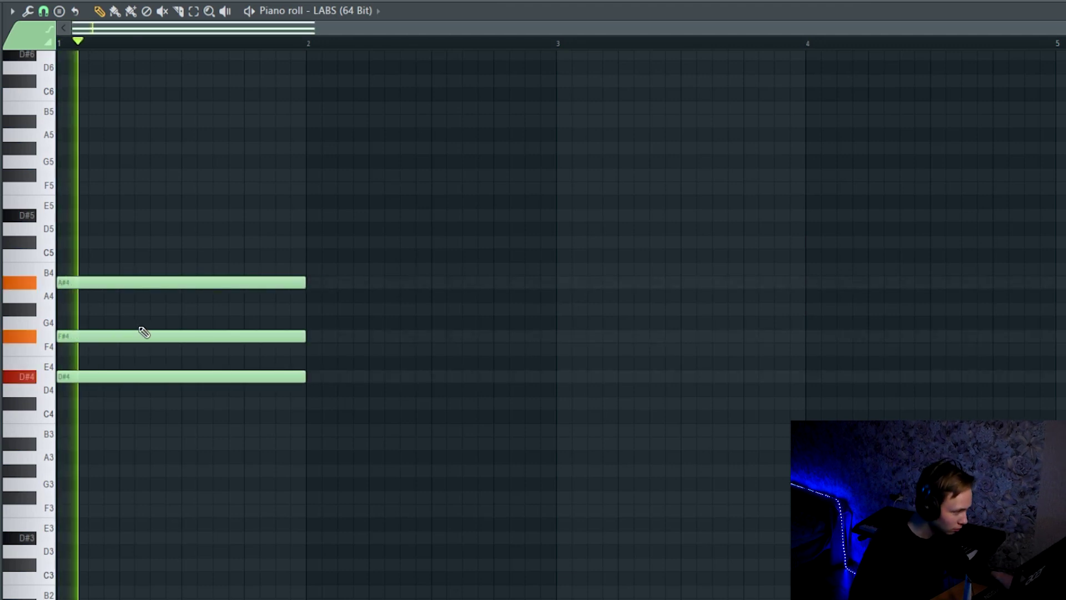
pyautogui.press('space')
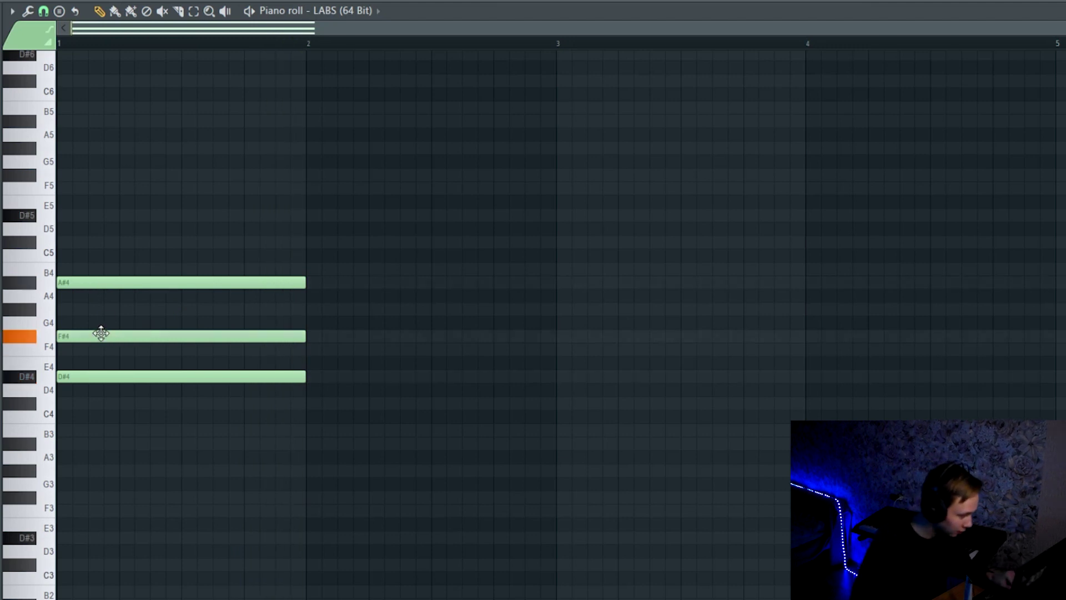
# Raise the chord's middle note to G#4 and its upper note to B4, and play the chord back
pyautogui.moveTo(102, 333); pyautogui.dragTo(88, 268)
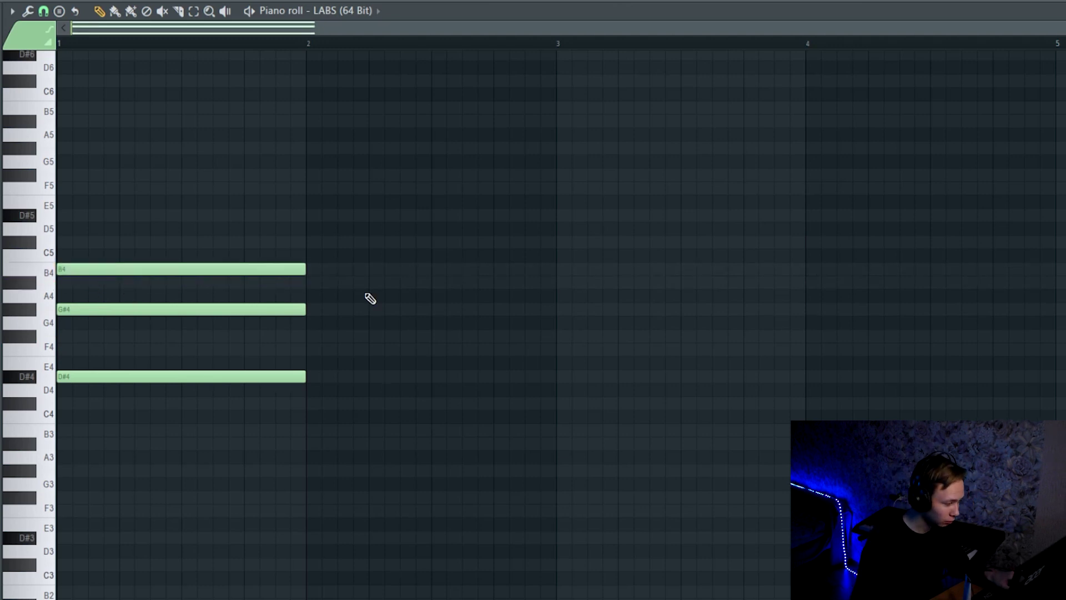
pyautogui.press('space')
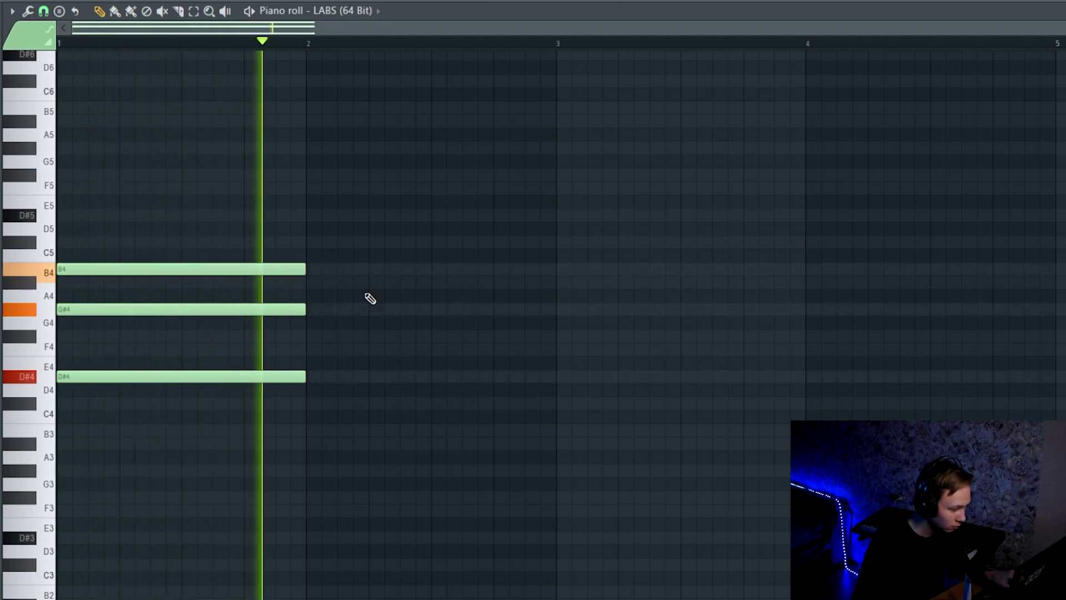
pyautogui.press('space')
# Extend all three chord notes to two bars
pyautogui.hotkey('ctrl', 'a')
pyautogui.moveTo(307, 376); pyautogui.dragTo(567, 386)
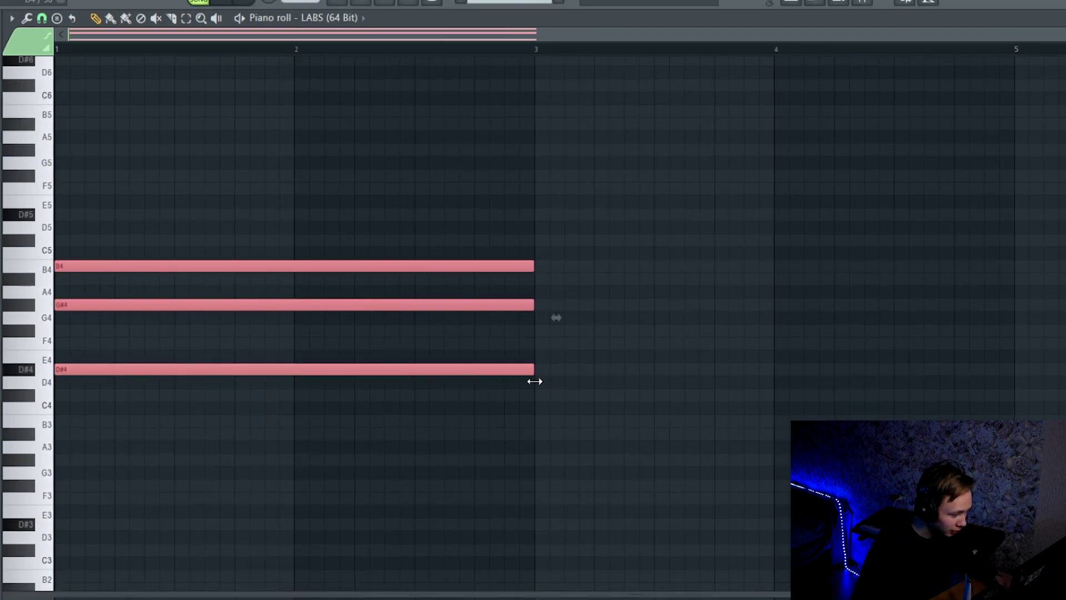
pyautogui.keyDown('ctrl'); pyautogui.scroll(-3, 500, 406); pyautogui.keyUp('ctrl')
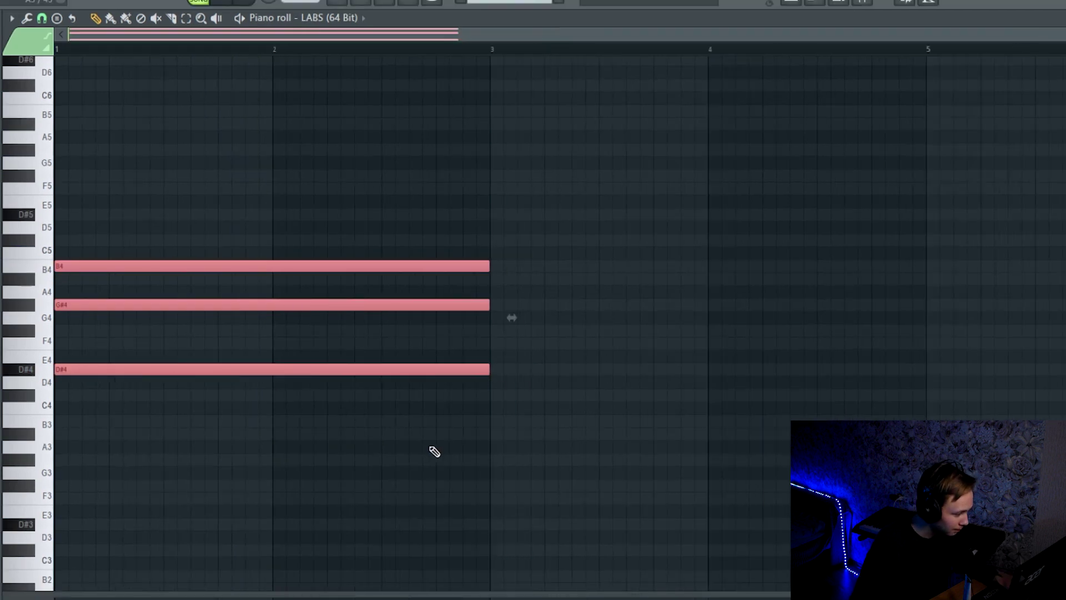
# Add a short D#5 melody note at the start of bar 1 above the chord and audition it
pyautogui.scroll(2, 83, 399)
pyautogui.scroll(2, 97, 305)
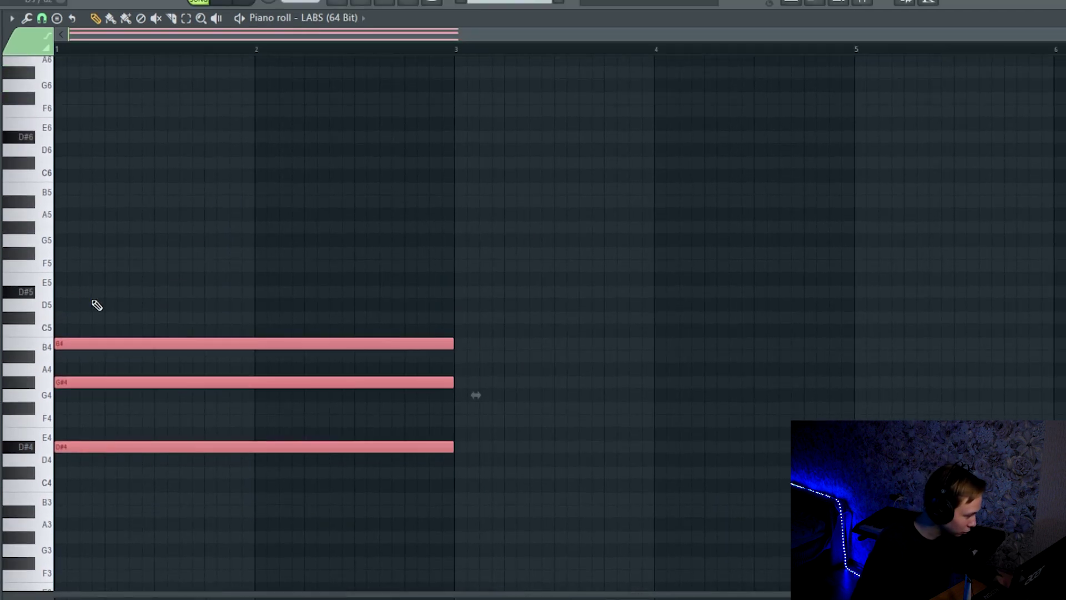
pyautogui.click(91, 294)
pyautogui.moveTo(484, 291); pyautogui.dragTo(34, 296)
pyautogui.rightClick(112, 293)
pyautogui.press('space')
pyautogui.press('space')
pyautogui.press('space')
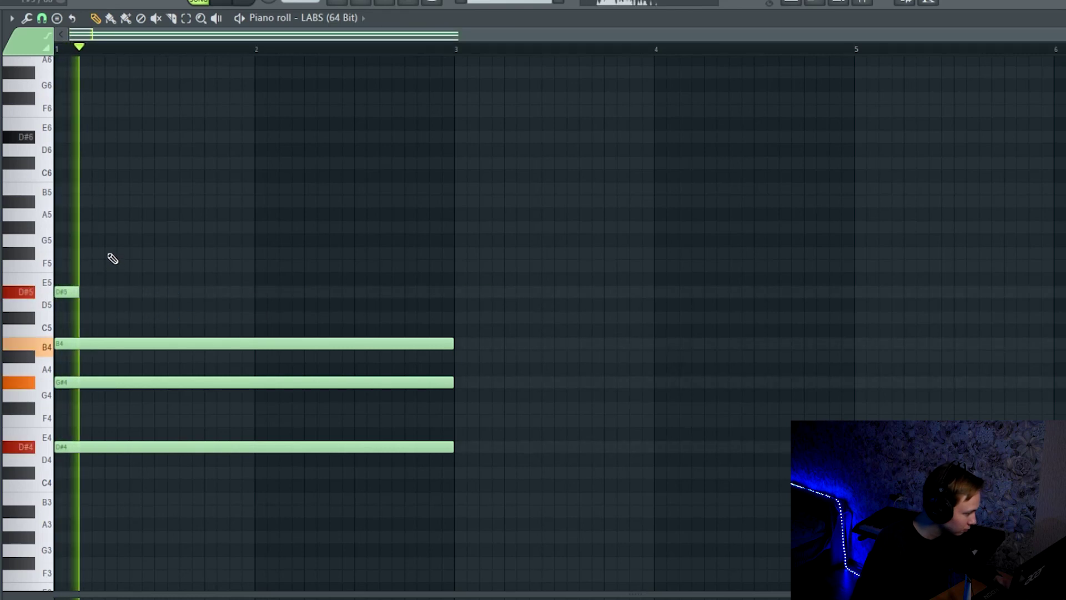
# Add a G#5 note on beat two of bar 1 and make both melody notes one beat long
pyautogui.click(112, 251)
pyautogui.press('space')
pyautogui.rightClick(114, 251)
pyautogui.click(112, 228)
pyautogui.press('space')
pyautogui.press('space')
pyautogui.moveTo(128, 228); pyautogui.dragTo(153, 229)
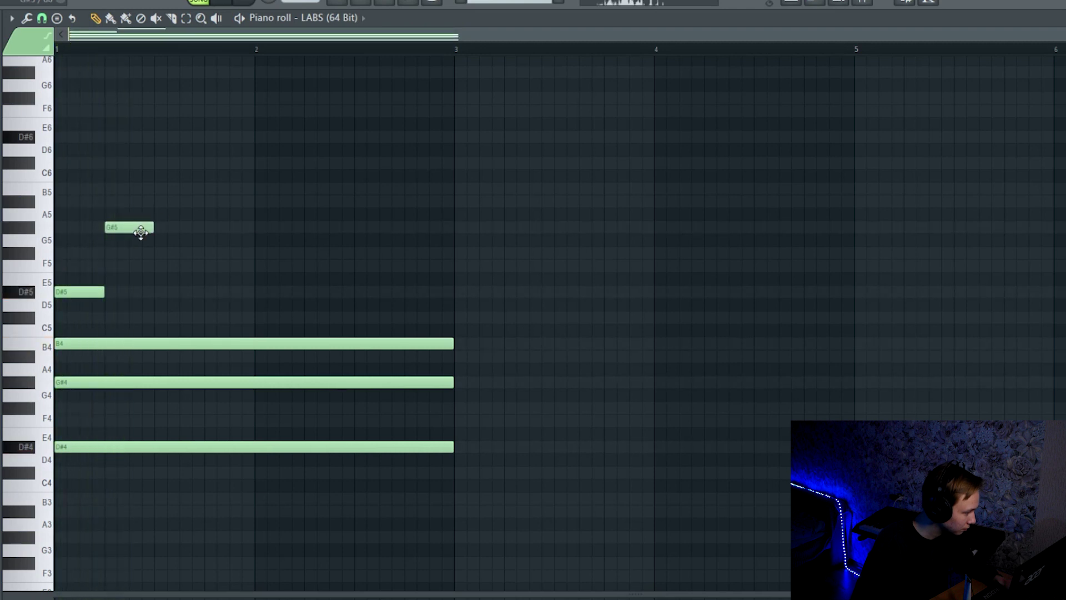
# Complete bar 1's melody with one-beat A#5 and B5 notes on beats three and four, and play it back
pyautogui.press('space')
pyautogui.click(158, 202)
pyautogui.click(209, 189)
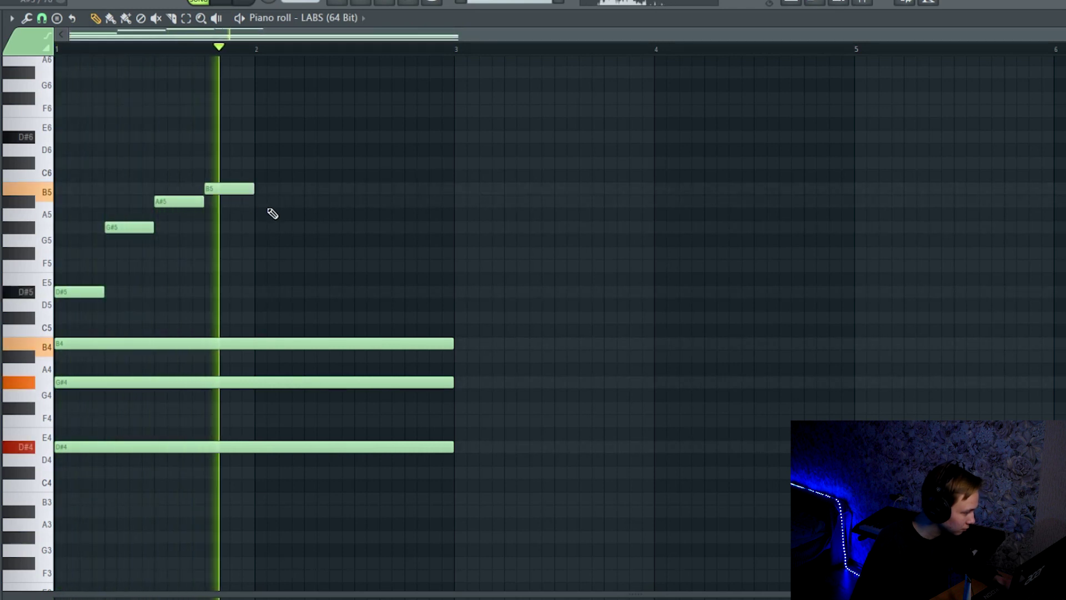
pyautogui.press('space')
# Fill bar 2 with one-beat melody notes D#5, G#5, A#5 and G#5, and play the phrase
pyautogui.click(255, 293)
pyautogui.click(307, 227)
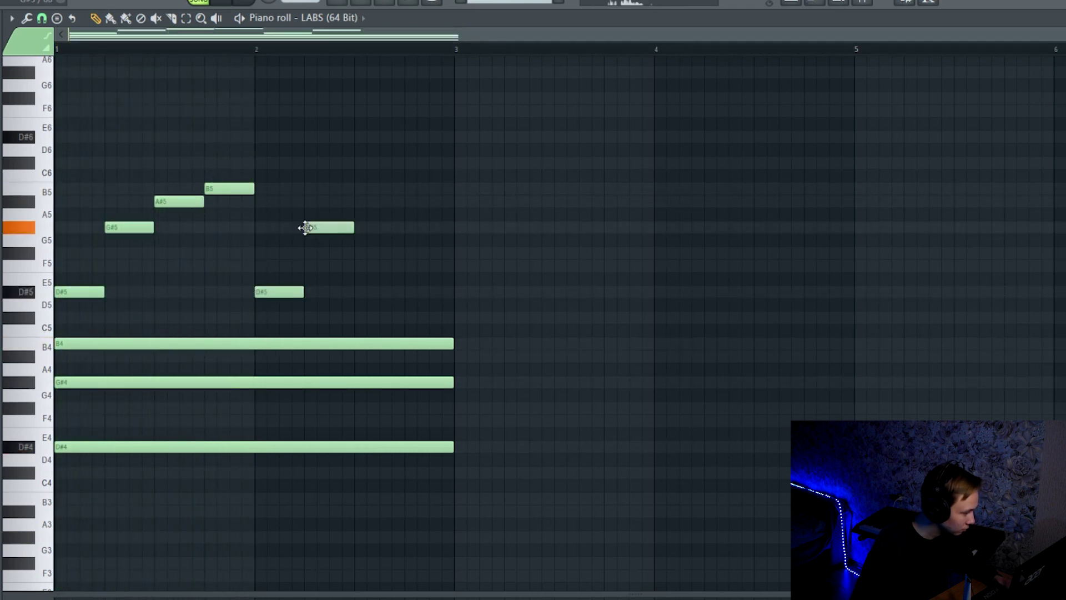
pyautogui.click(358, 202)
pyautogui.click(407, 228)
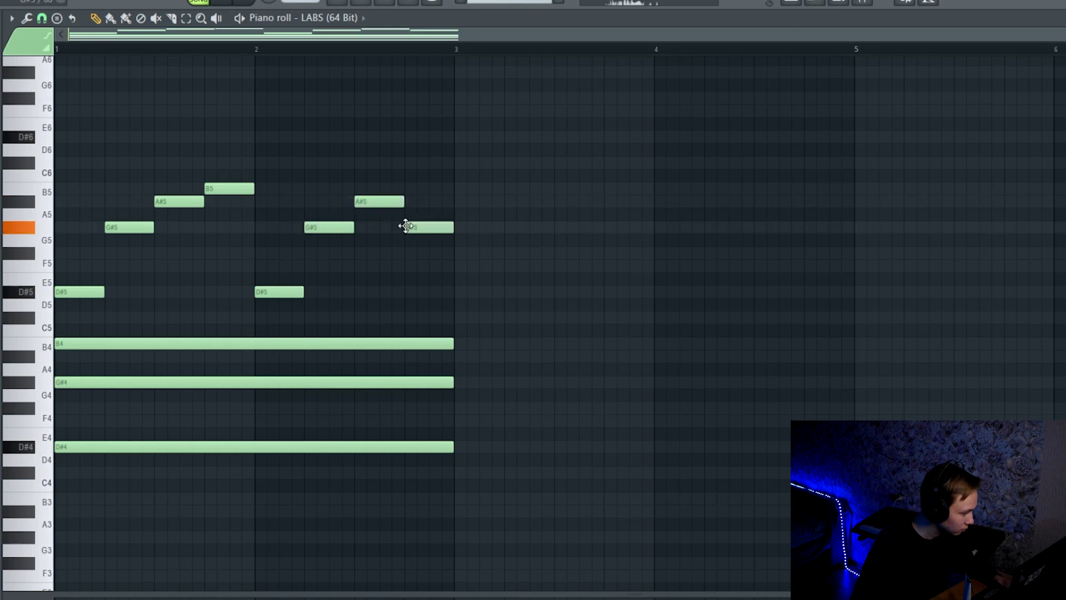
pyautogui.press('space')
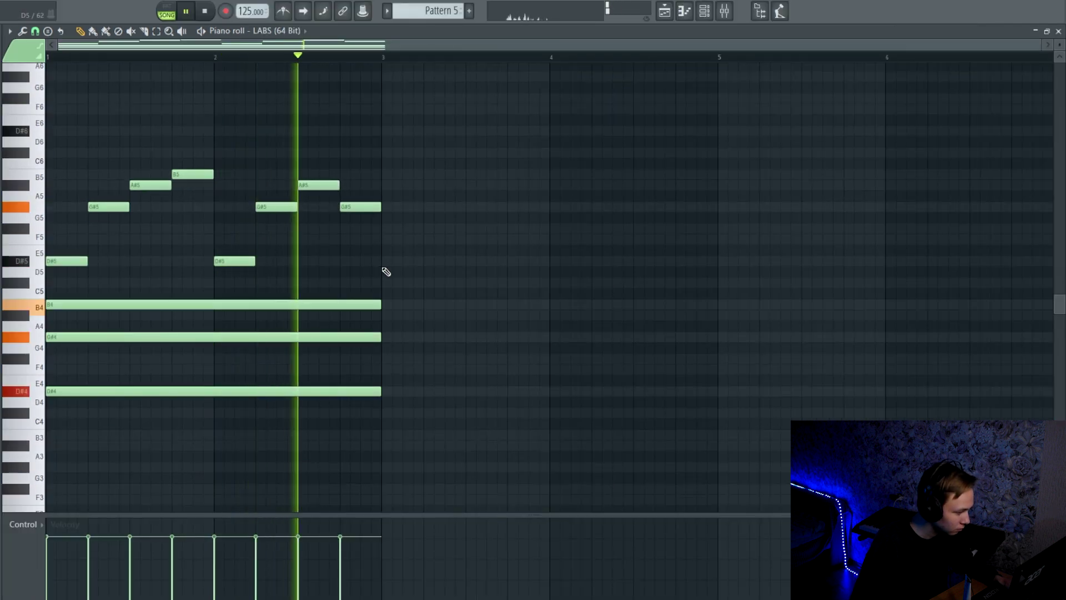
# Duplicate the two-bar phrase into bars 3 and 4, and lower the second melody note of bar 4 to F#5
pyautogui.hotkey('ctrl', 'b')
pyautogui.scroll(-2, 392, 274)
pyautogui.click(393, 276)
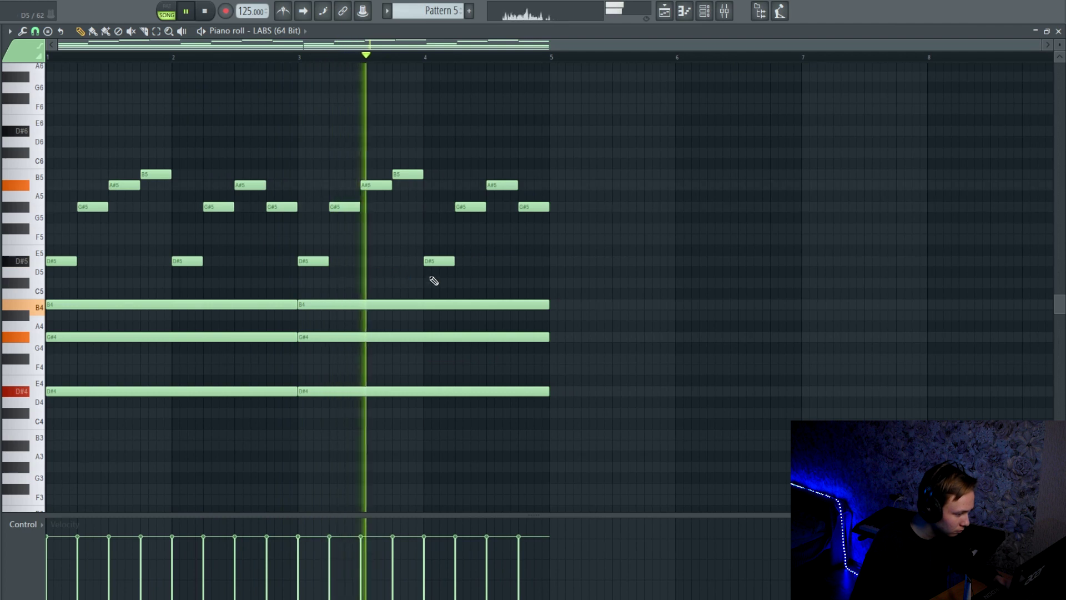
pyautogui.moveTo(467, 208); pyautogui.dragTo(468, 229)
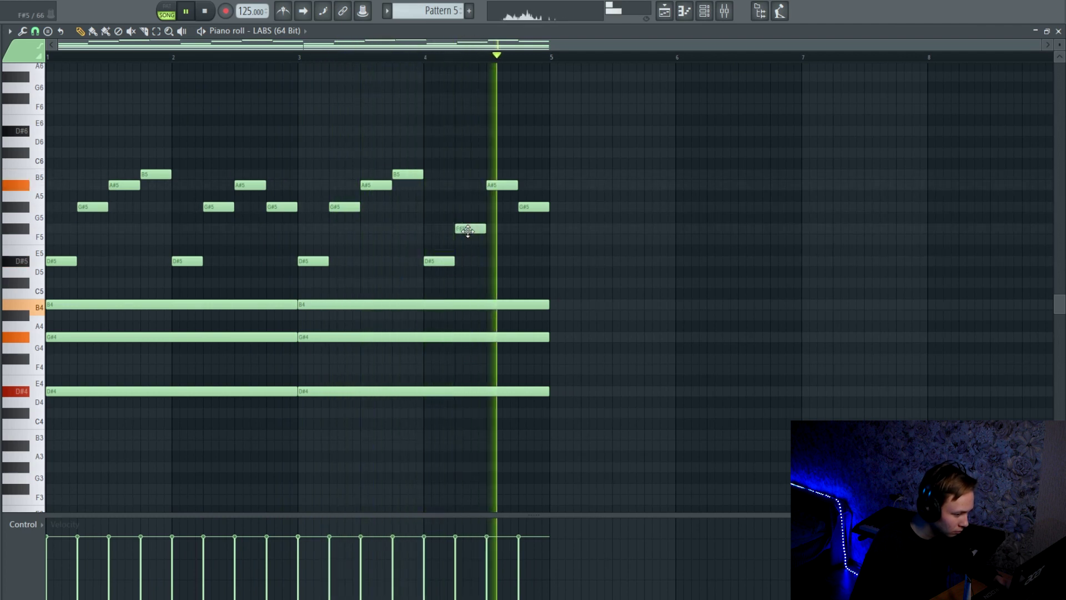
# Duplicate the four-bar phrase to fill bars 5 to 8
pyautogui.hotkey('ctrl', 'b')
pyautogui.press('space')
pyautogui.scroll(-2, 460, 274)
pyautogui.click(600, 409)
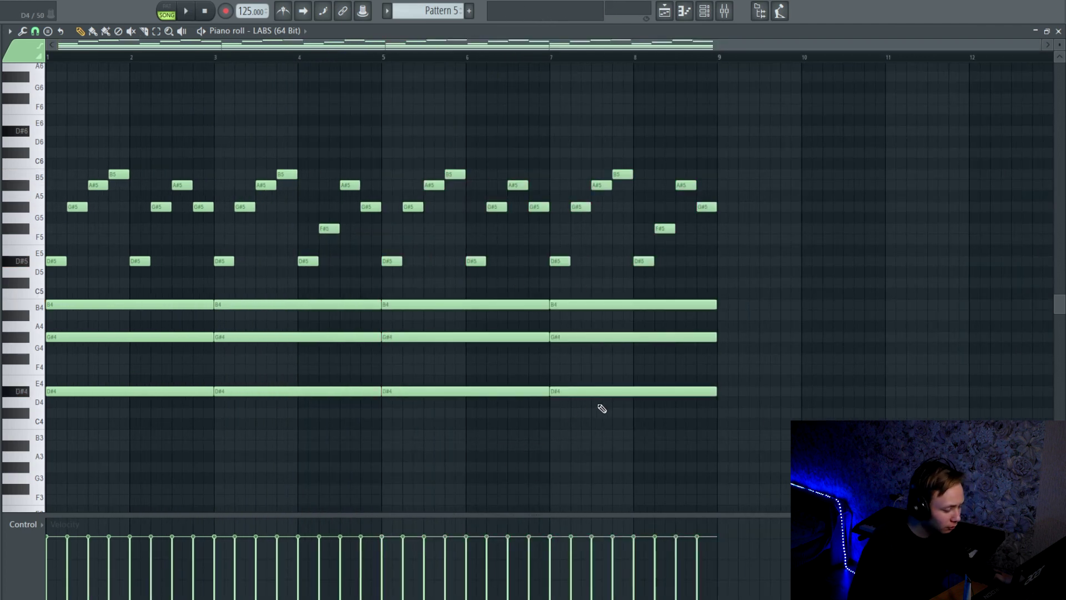
# Change the chord in bars 7 and 8 to C#4, F#4 and A#4
pyautogui.scroll(2, 633, 416)
pyautogui.moveTo(579, 280); pyautogui.dragTo(534, 413)
pyautogui.click(536, 396)
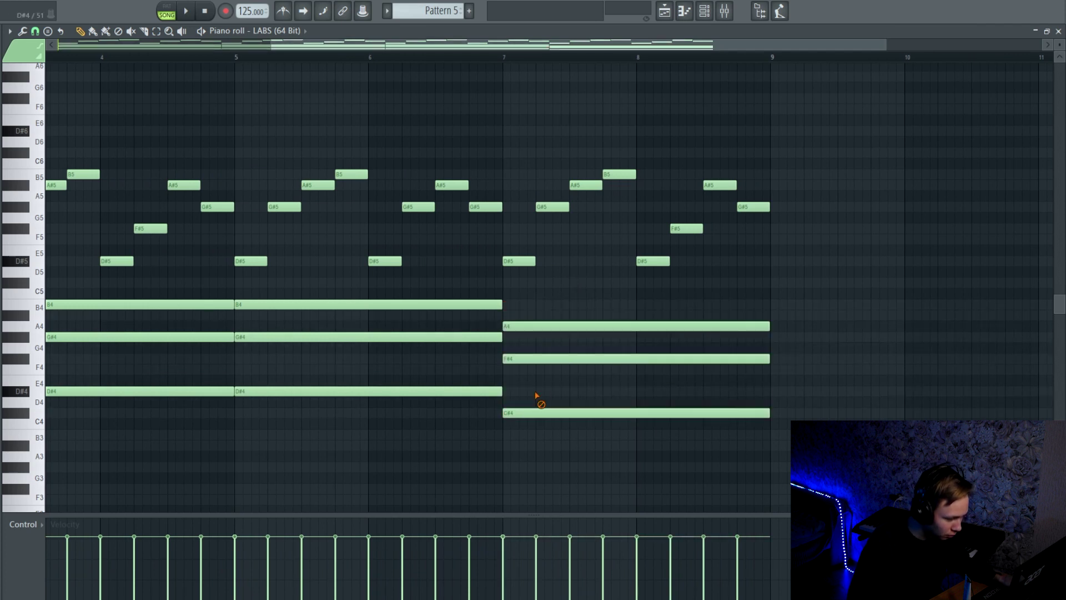
pyautogui.moveTo(523, 329); pyautogui.dragTo(506, 315)
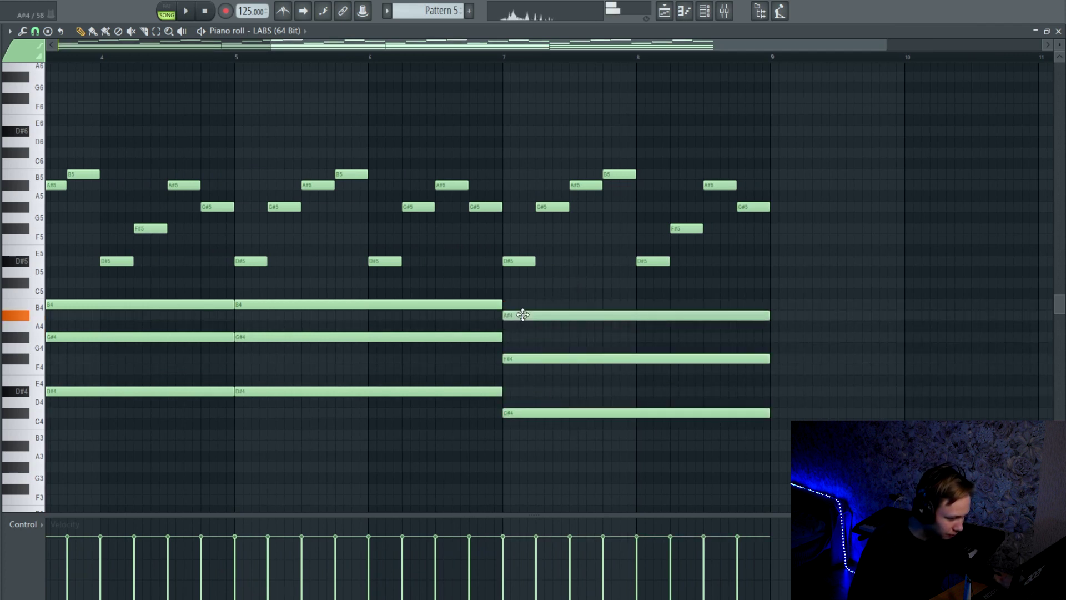
# Retune bar 7's melody to C#5, F5, F#5 and F5, and bar 8's first melody note to C#5
pyautogui.moveTo(517, 261); pyautogui.dragTo(517, 283)
pyautogui.scroll(1, 533, 222)
pyautogui.moveTo(541, 207); pyautogui.dragTo(548, 242)
pyautogui.moveTo(556, 185); pyautogui.dragTo(554, 230)
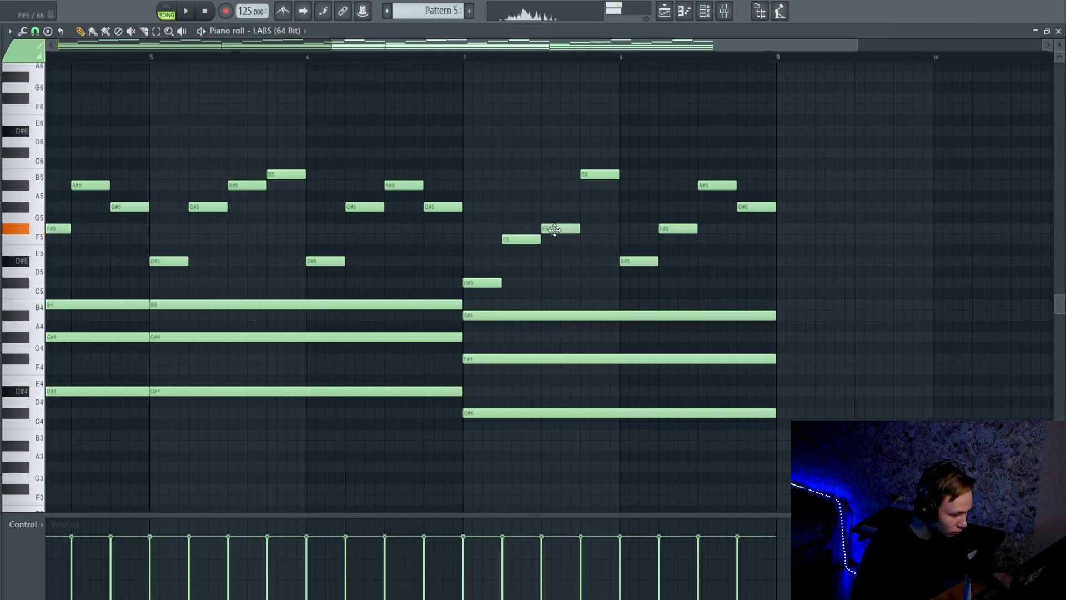
pyautogui.press('space')
pyautogui.moveTo(599, 176); pyautogui.dragTo(638, 283)
pyautogui.press('space')
# Retune the last three melody notes of bar 8 to F5, G#5 and F#5, and play the ending
pyautogui.moveTo(678, 228); pyautogui.dragTo(678, 239)
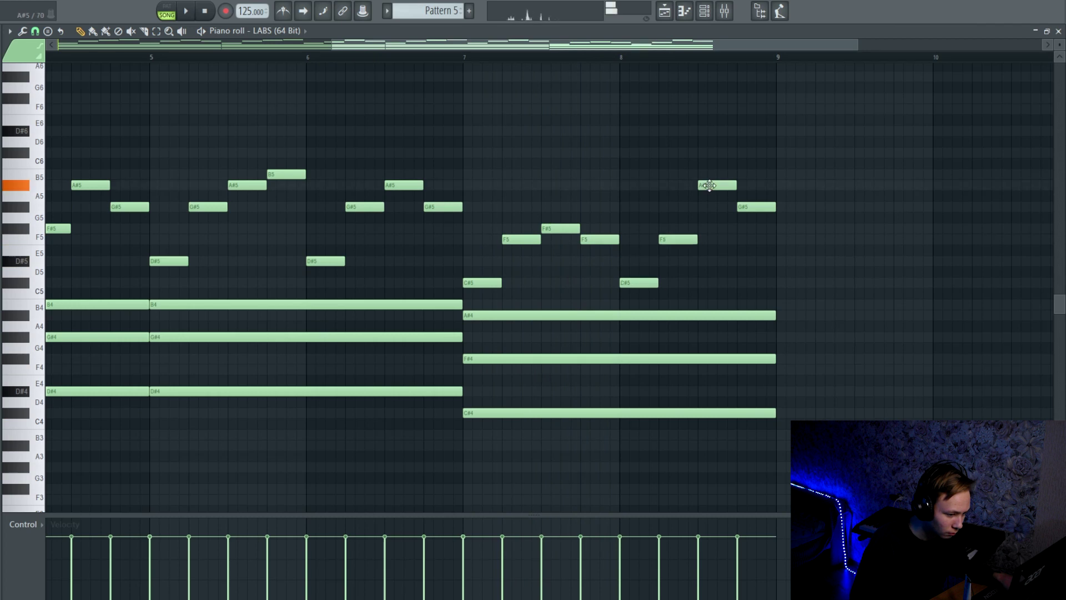
pyautogui.moveTo(714, 185); pyautogui.dragTo(743, 236)
pyautogui.press('space')
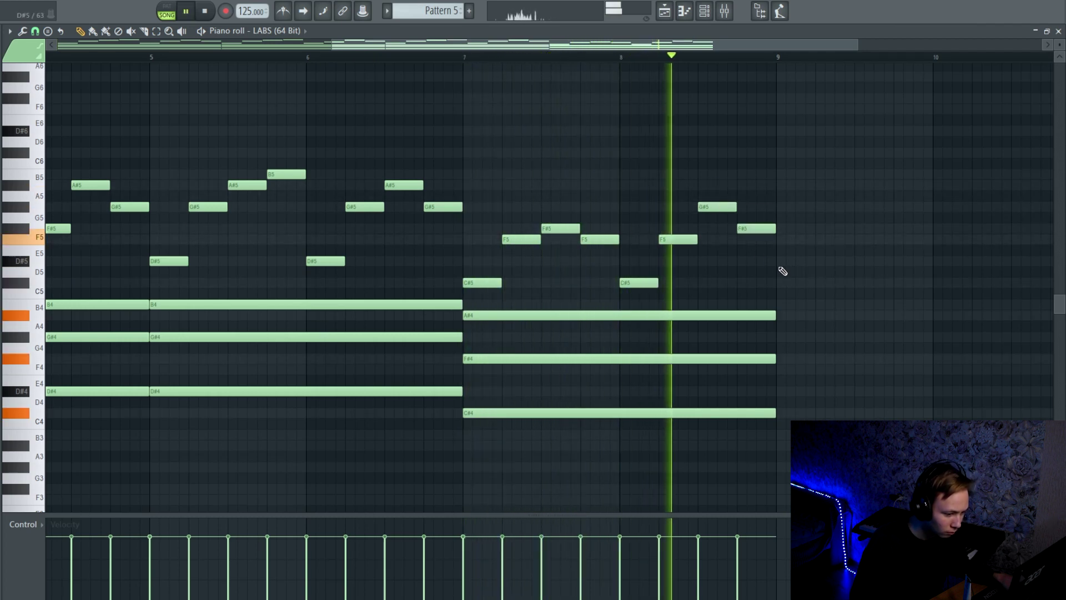
pyautogui.scroll(-1, 809, 275)
pyautogui.press('space')
# Lower the second melody note of bar 6 to F#5 and play the pattern
pyautogui.scroll(-2, 513, 228)
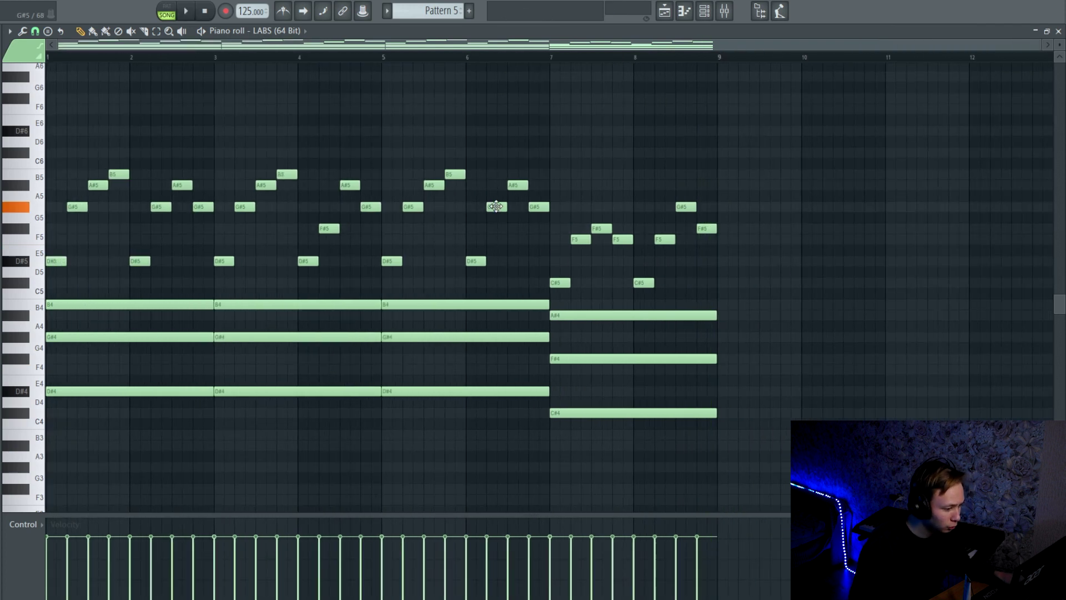
pyautogui.moveTo(496, 207); pyautogui.dragTo(495, 228)
pyautogui.press('space')
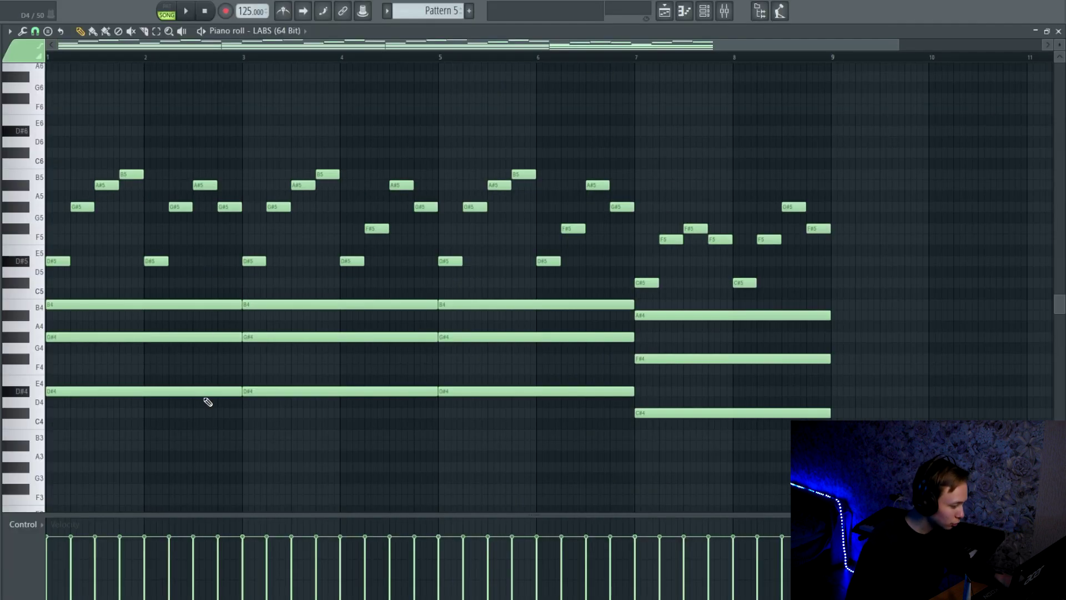
# Slightly lower the velocities of the chord notes across all eight bars, one voice at a time from the lowest
pyautogui.moveTo(185, 385); pyautogui.dragTo(699, 451)
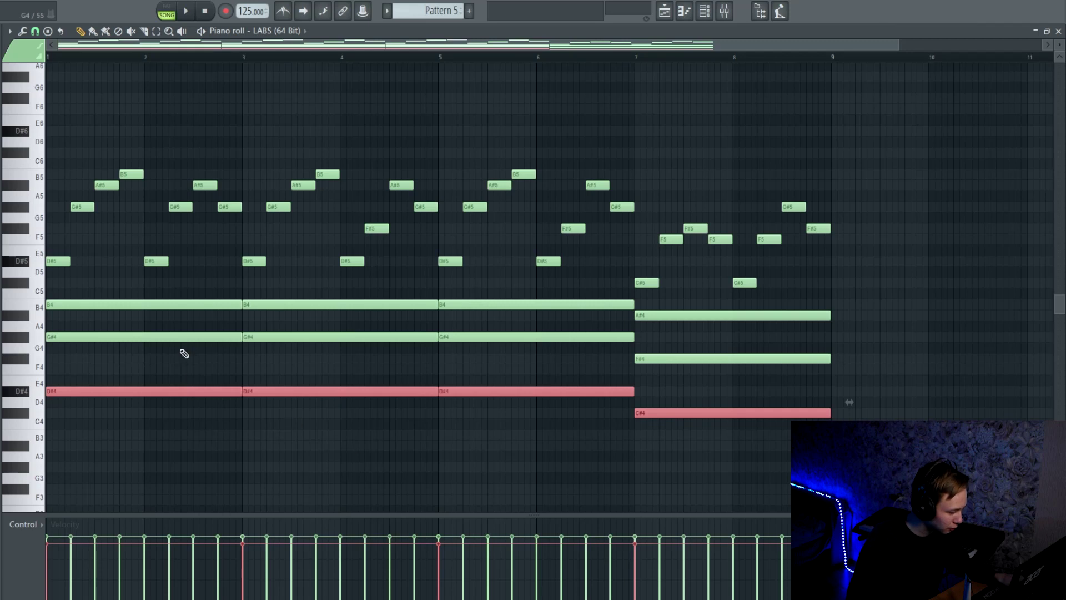
pyautogui.moveTo(184, 353); pyautogui.dragTo(657, 369)
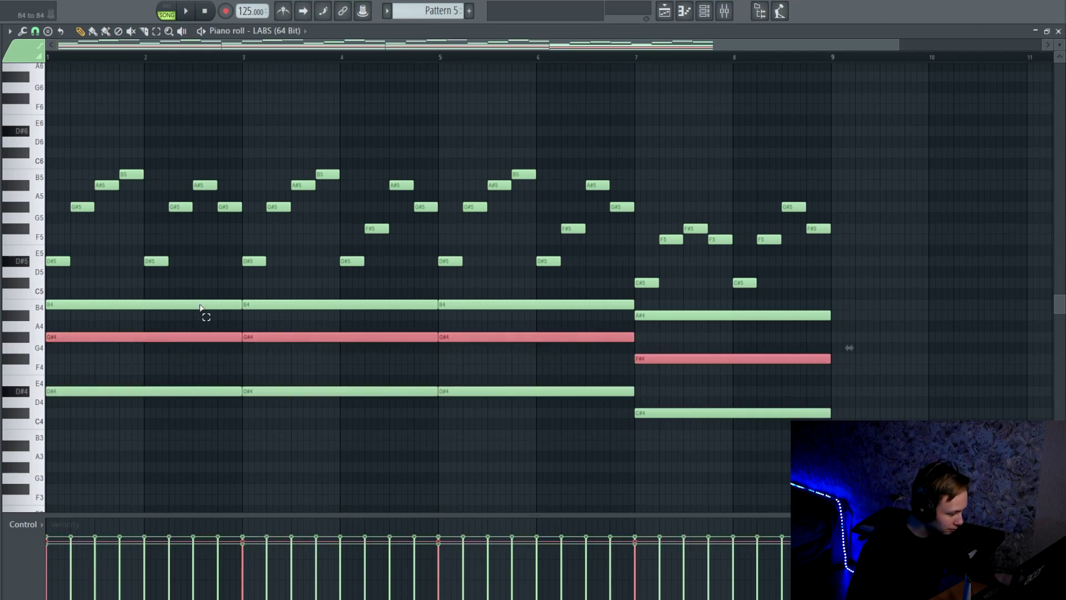
pyautogui.moveTo(200, 309); pyautogui.dragTo(702, 317)
# Randomize the velocities of all melody notes with the randomizer's levels, and deselect them
pyautogui.moveTo(852, 105); pyautogui.dragTo(22, 285)
pyautogui.hotkey('alt', 'r')
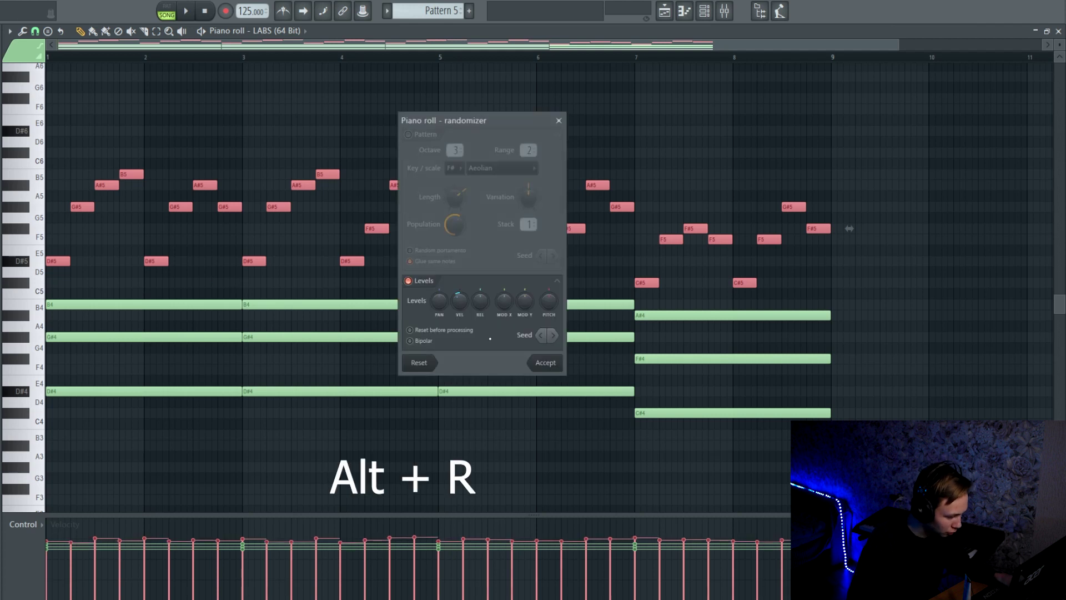
pyautogui.click(546, 363)
pyautogui.hotkey('ctrl', 'd')
# Apply the randomizer's velocity levels twice more to all notes in the pattern
pyautogui.hotkey('alt', 'r')
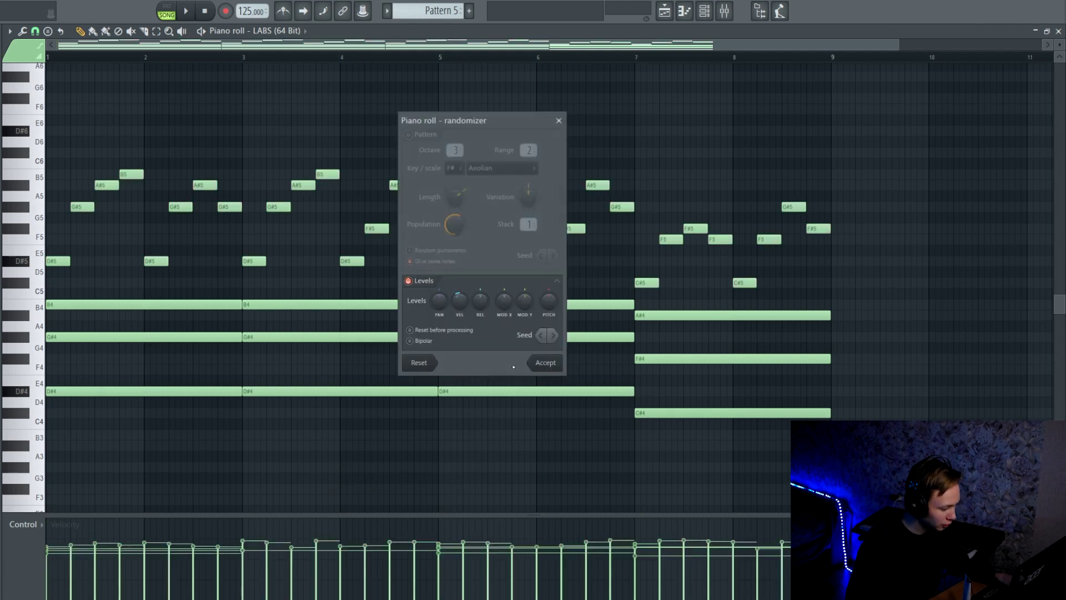
pyautogui.click(559, 364)
pyautogui.hotkey('alt', 'r')
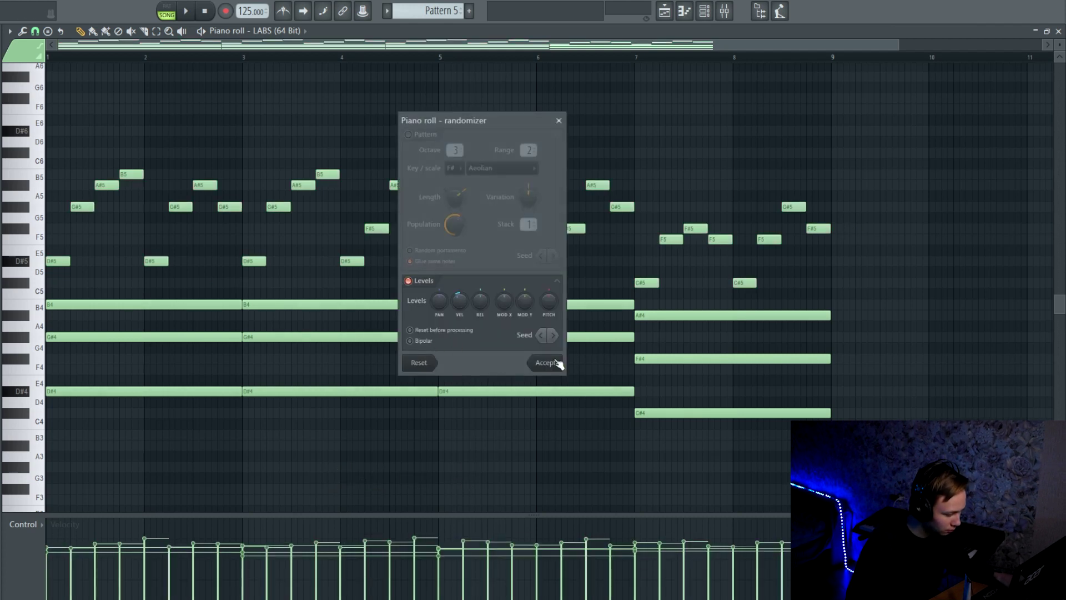
pyautogui.click(558, 363)
# Enter a two-bar chord of D#4, G#4 and B4 in the piano roll of LABS (64 Bit) #2
pyautogui.press('F7')
pyautogui.click(355, 166)
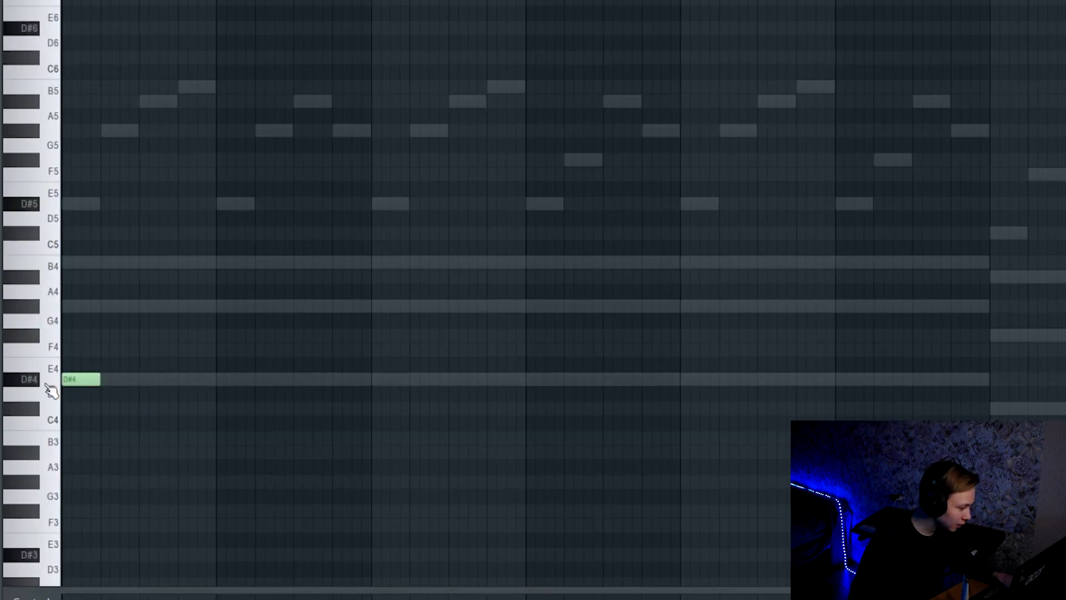
pyautogui.moveTo(101, 381); pyautogui.dragTo(323, 381)
pyautogui.moveTo(93, 305); pyautogui.dragTo(66, 305)
pyautogui.click(69, 262)
# Raise the B4 note one octave to B5 and lower the D#4 note one octave to D#3
pyautogui.click(108, 264)
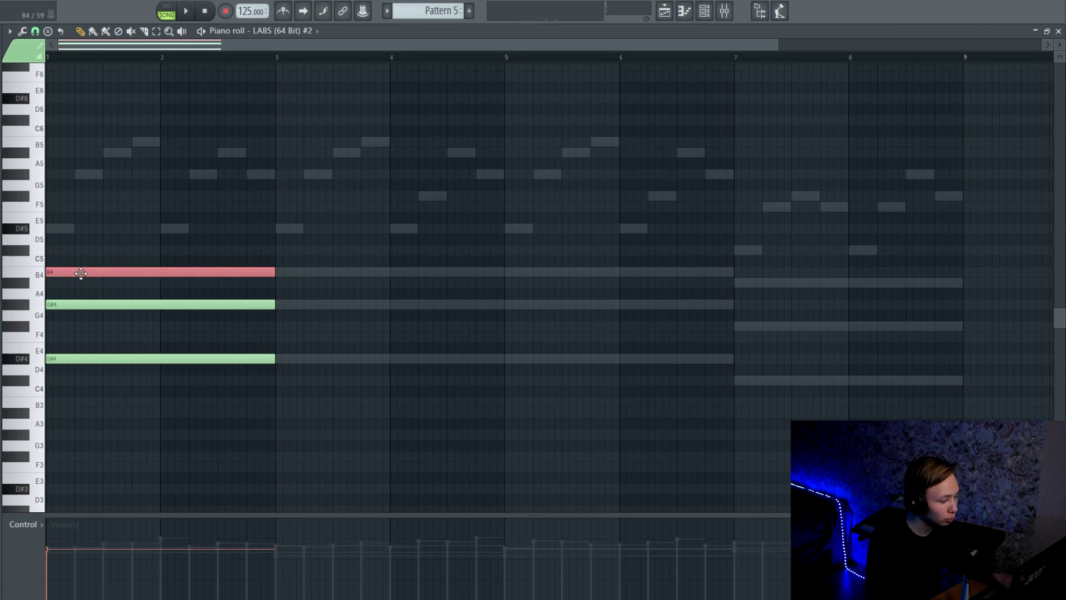
pyautogui.hotkey('ctrl', 'Up')
pyautogui.click(98, 358)
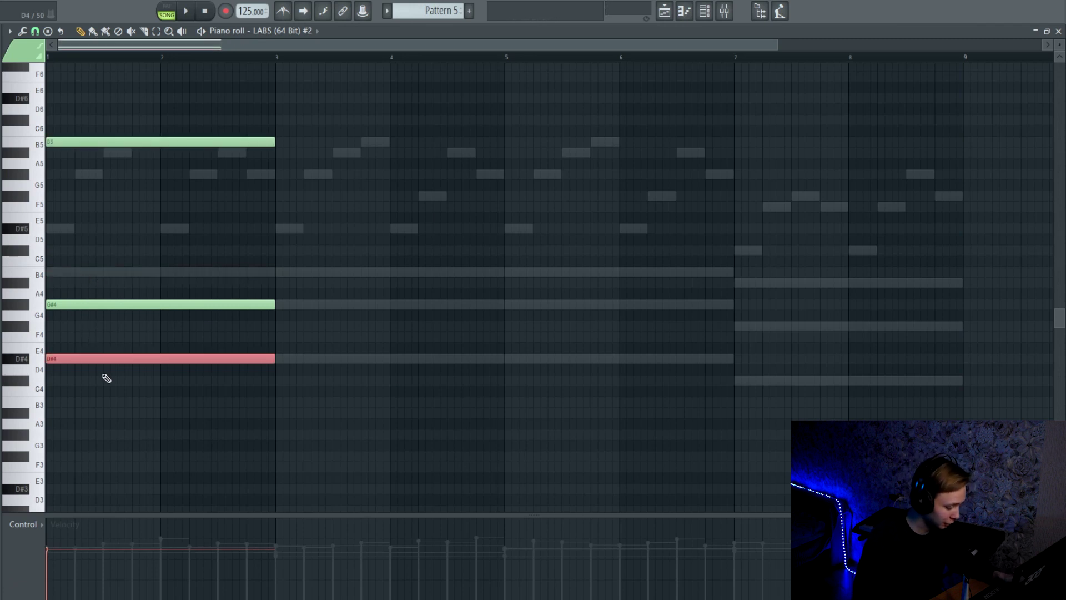
pyautogui.hotkey('ctrl', 'Down')
pyautogui.scroll(-2, 107, 378)
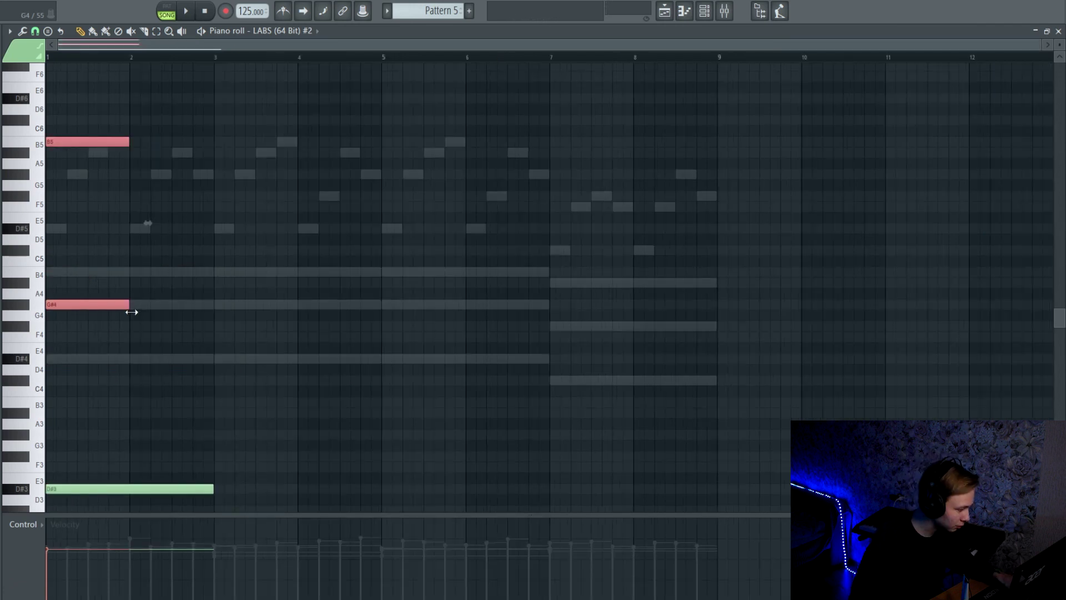
# Duplicate the opening chord so it repeats from bar 3 and bar 5
pyautogui.moveTo(90, 129); pyautogui.dragTo(108, 494)
pyautogui.hotkey('ctrl', 'b')
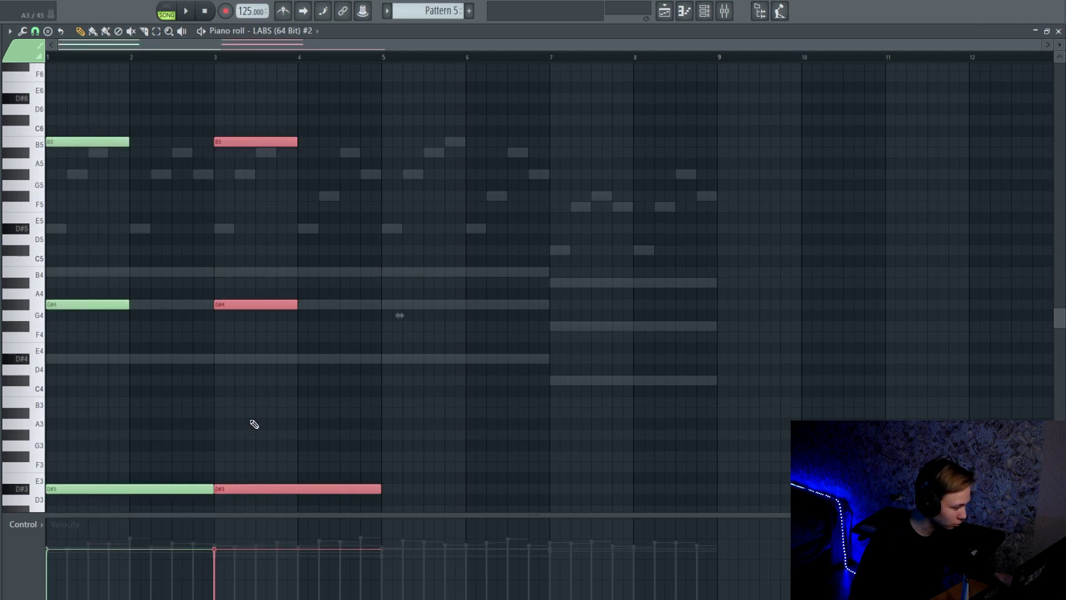
pyautogui.hotkey('ctrl', 'b')
# Add a one-bar B5 note in bar 6 and raise it one octave to B6
pyautogui.click(477, 142)
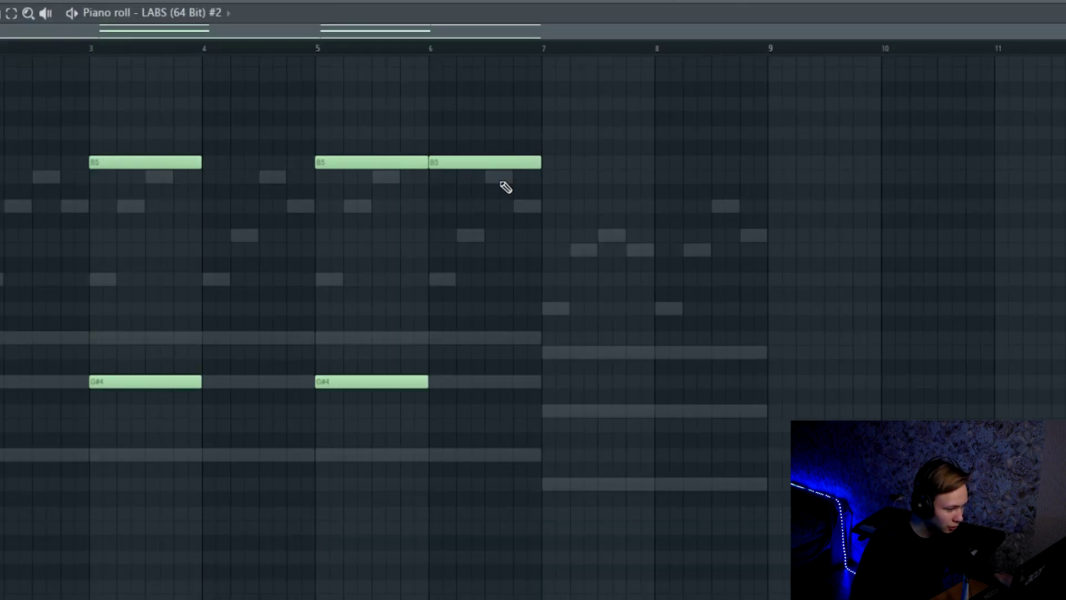
pyautogui.scroll(2, 489, 194)
pyautogui.click(465, 208)
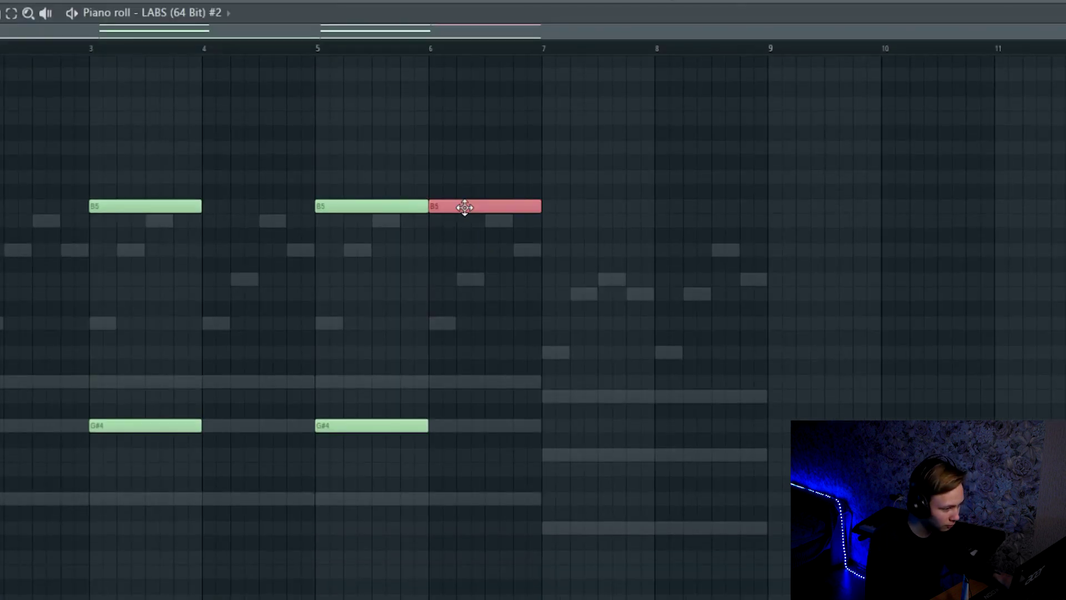
pyautogui.hotkey('ctrl', 'Up')
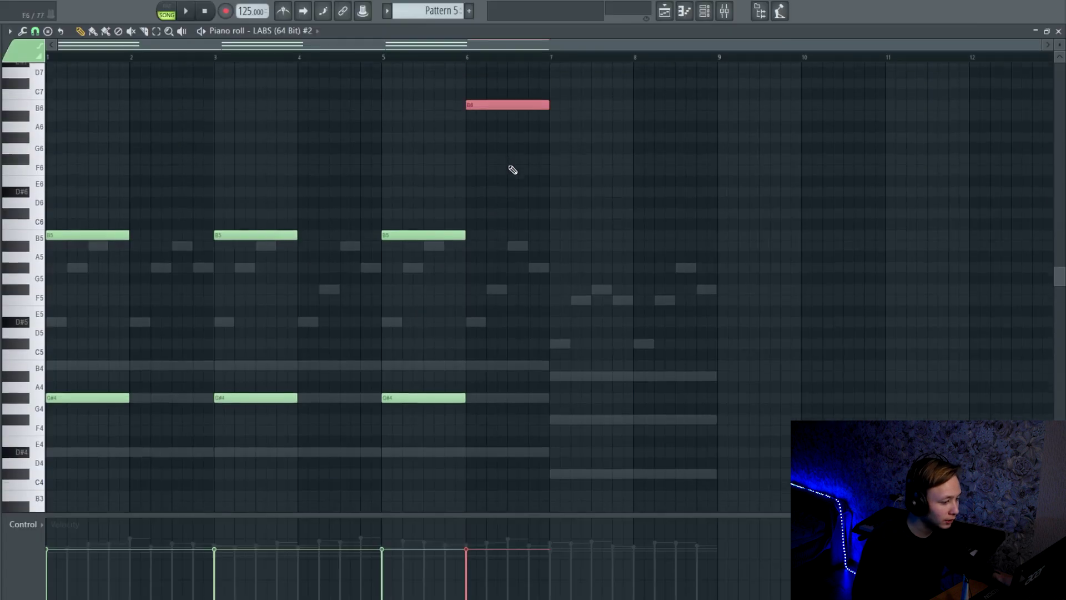
pyautogui.click(469, 37)
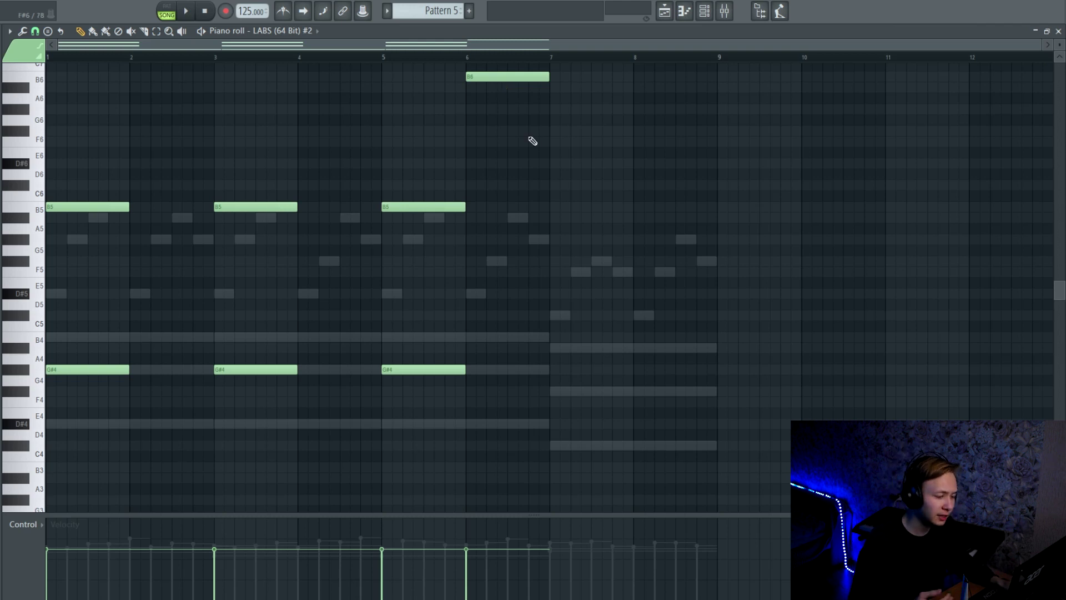
# Duplicate the bar 5 chord to bar 7 and change its notes to C#3, F#4 and A#5
pyautogui.scroll(-6, 530, 142)
pyautogui.moveTo(425, 62); pyautogui.dragTo(457, 409)
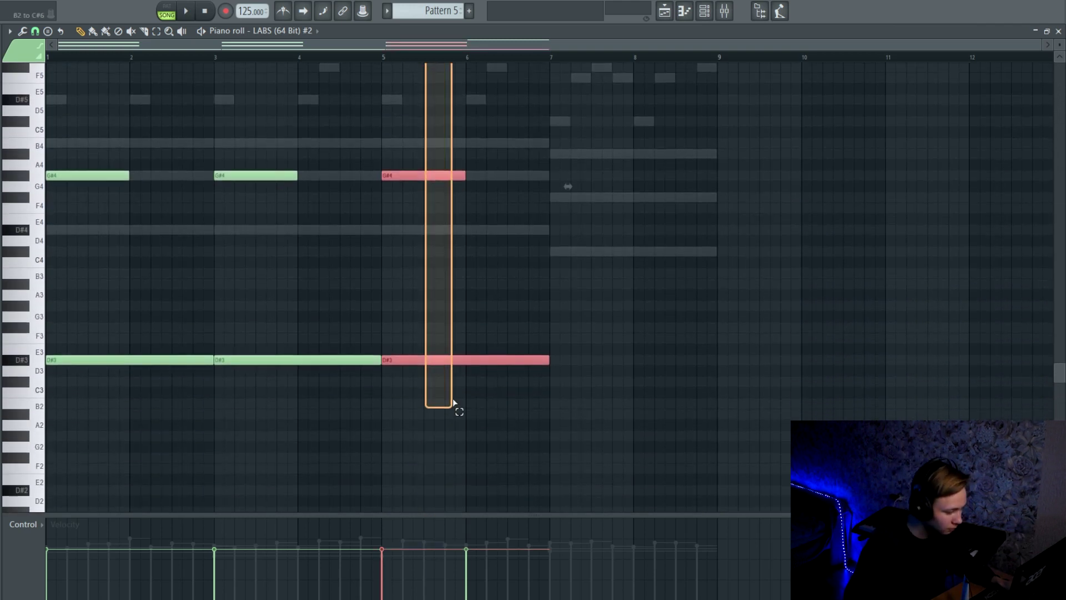
pyautogui.hotkey('ctrl', 'b')
pyautogui.scroll(2, 608, 391)
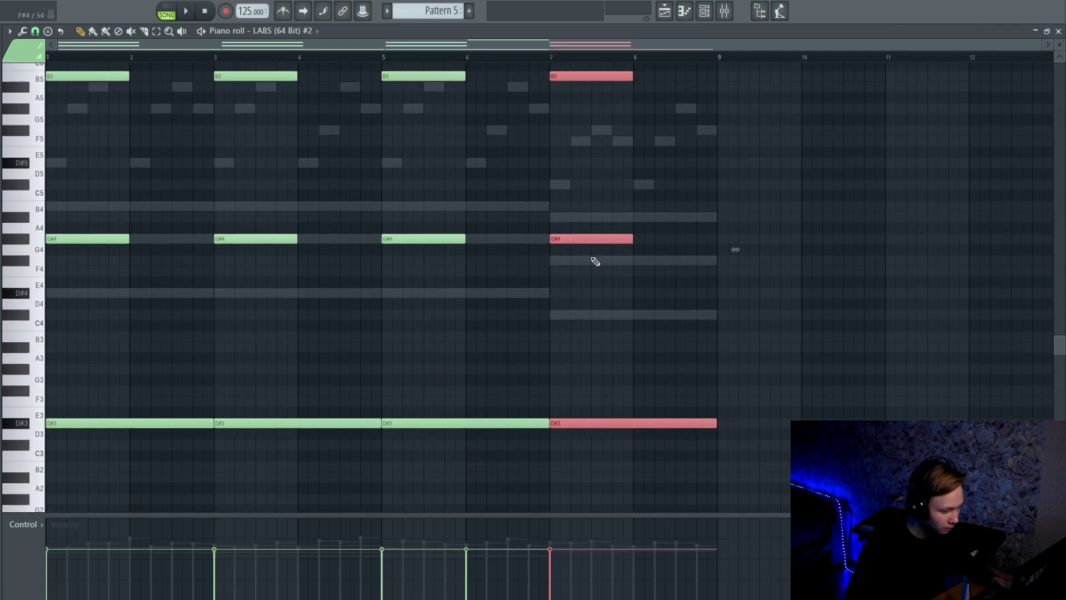
pyautogui.moveTo(574, 243); pyautogui.dragTo(576, 266)
pyautogui.click(576, 160)
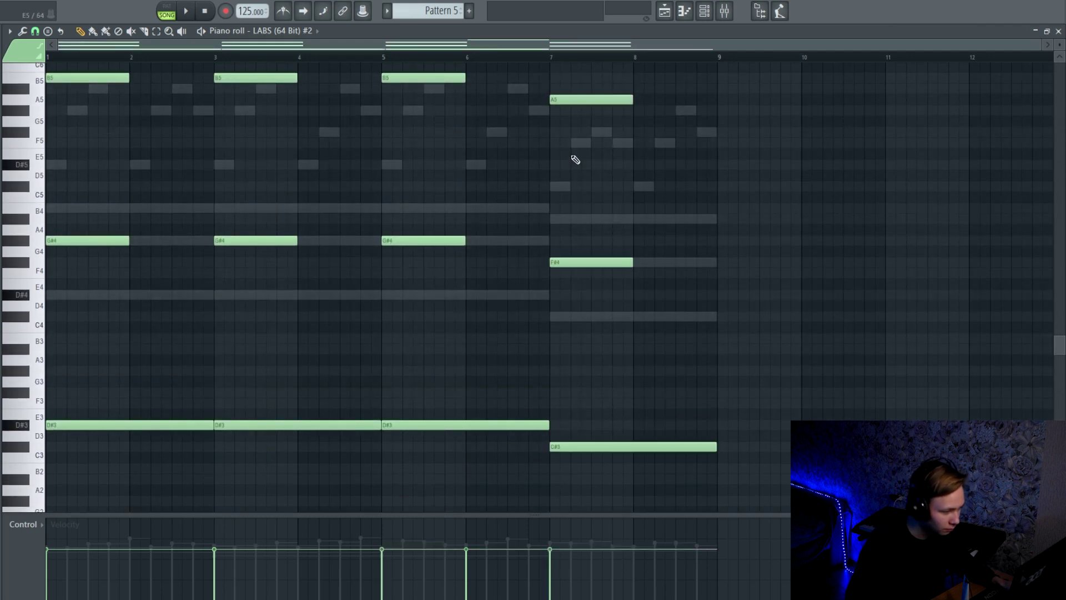
pyautogui.moveTo(569, 101); pyautogui.dragTo(570, 89)
# Vary the velocities of the bass, middle and top note rows and randomize the chord velocities
pyautogui.moveTo(722, 461); pyautogui.dragTo(46, 416)
pyautogui.scroll(1, 399, 404)
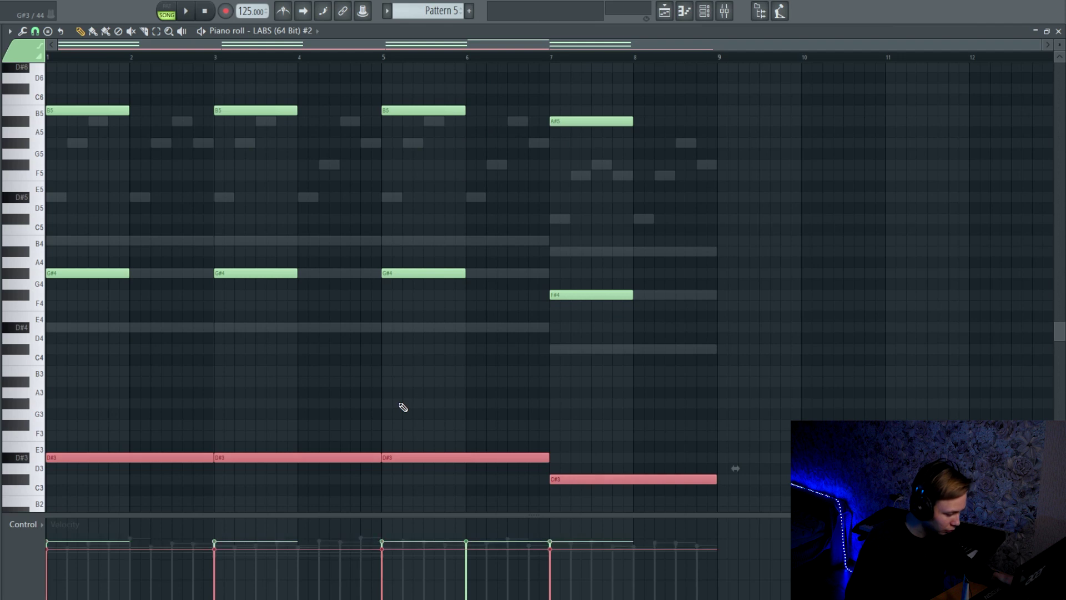
pyautogui.moveTo(115, 226); pyautogui.dragTo(555, 358)
pyautogui.scroll(3, 356, 299)
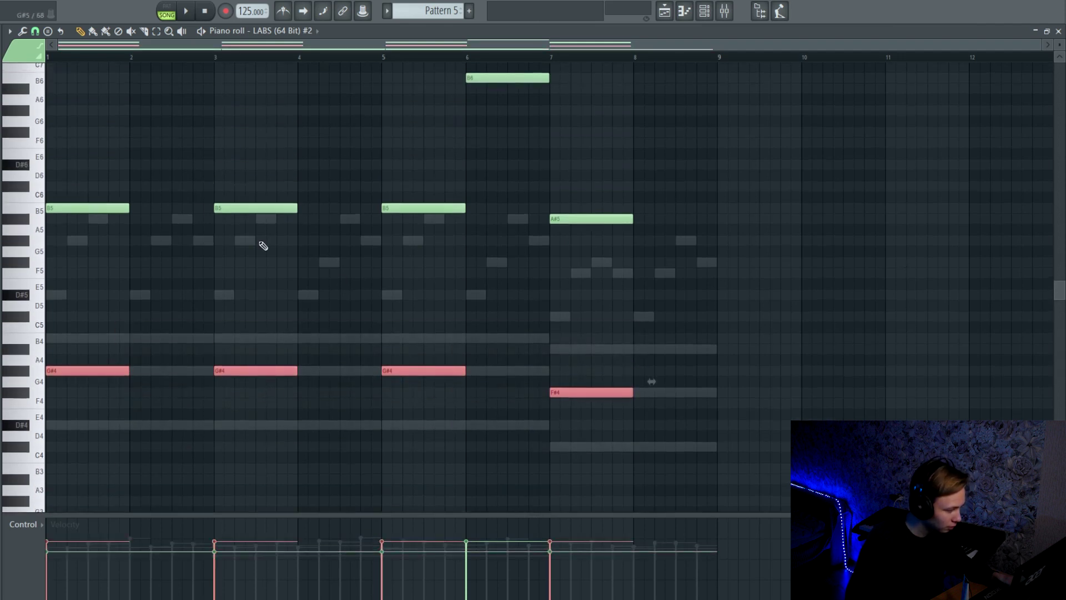
pyautogui.moveTo(94, 172); pyautogui.dragTo(630, 272)
pyautogui.keyDown('shift'); pyautogui.click(489, 78); pyautogui.keyUp('shift')
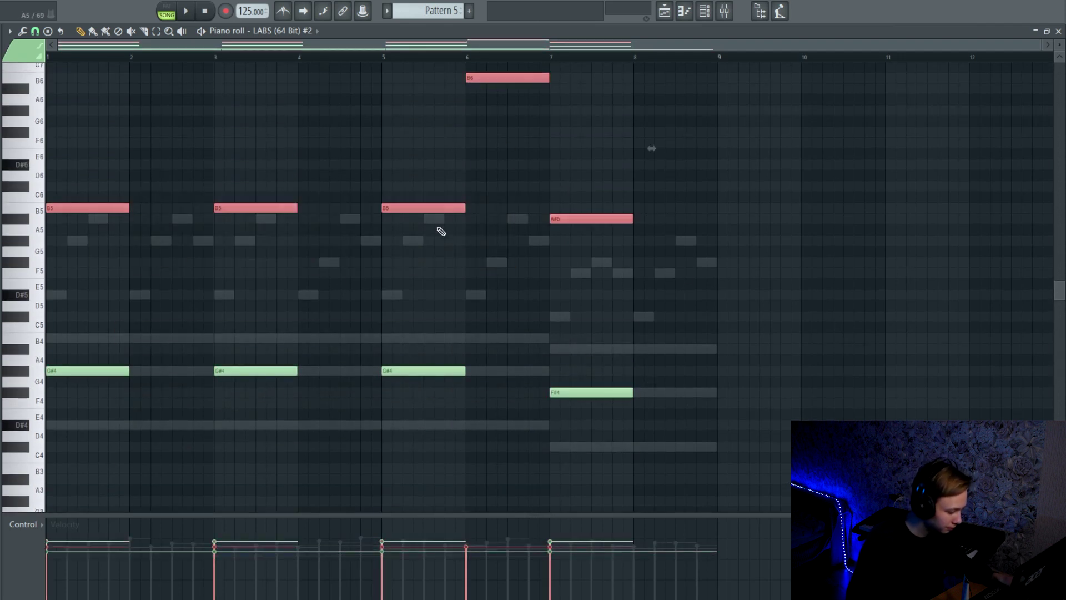
pyautogui.hotkey('alt', 'r')
pyautogui.click(539, 364)
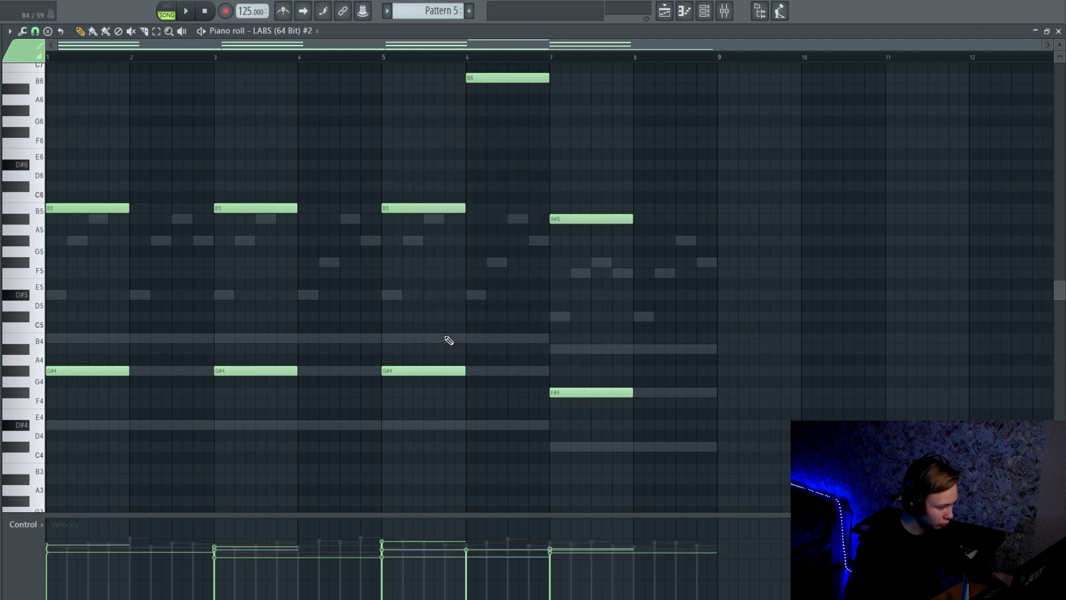
# Check the Alicias Keys instrument on the Kontakt Portable x64 channel and open that channel's piano roll
pyautogui.press('F7')
pyautogui.click(348, 156)
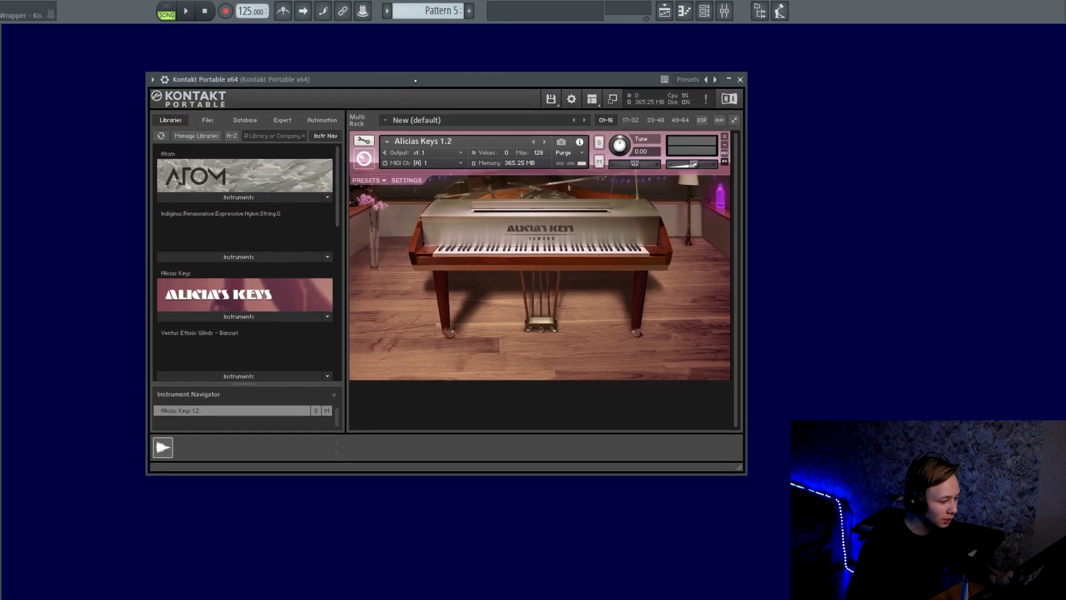
pyautogui.click(741, 79)
pyautogui.press('F7')
# Enter the phrase D#5, F#5, F5, F#5, F5 in bar 1, aligning the last F5 directly after the second F#5
pyautogui.click(179, 327)
pyautogui.click(210, 310)
pyautogui.click(225, 327)
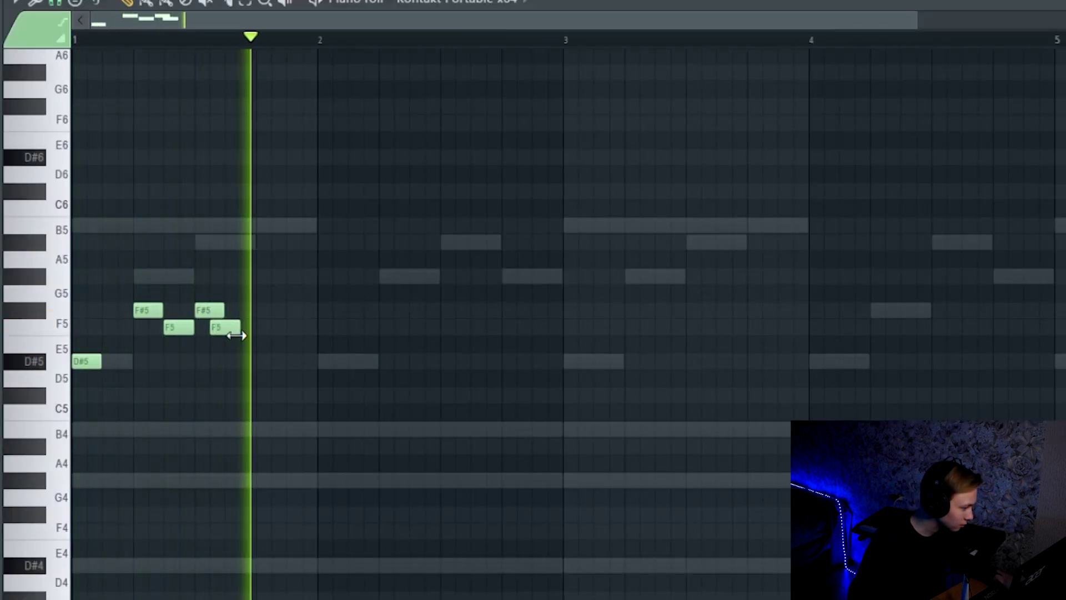
pyautogui.press('space')
pyautogui.moveTo(231, 329); pyautogui.dragTo(246, 329)
# Raise the bar 1 phrase one octave and add a D#6 note directly after its last F6
pyautogui.hotkey('ctrl', 'Up')
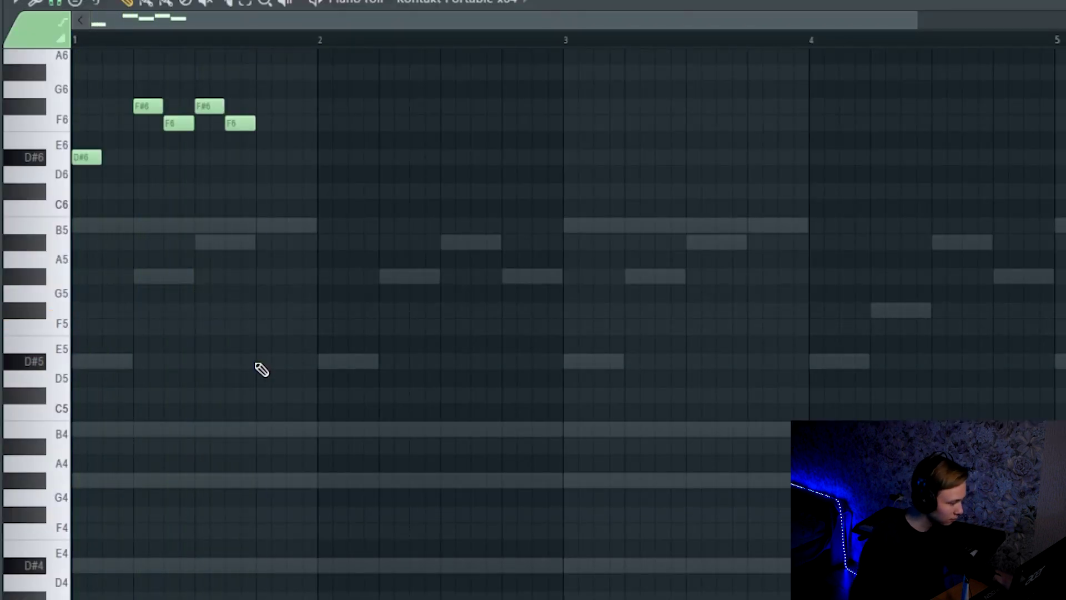
pyautogui.scroll(4, 244, 372)
pyautogui.press('space')
pyautogui.click(271, 310)
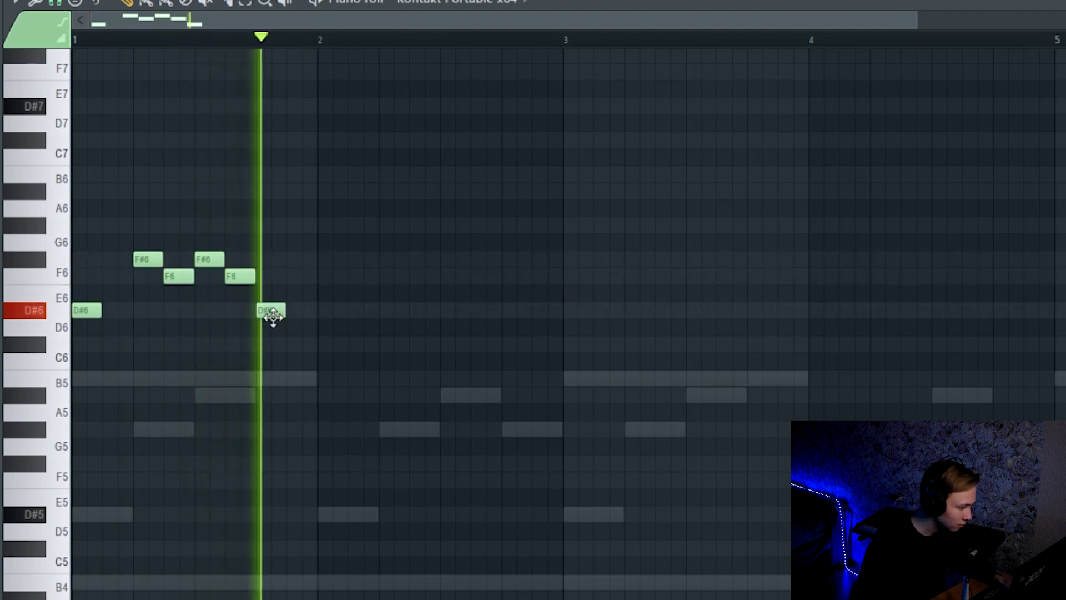
# Copy the bar 1 phrase to bar 3, and copy both phrases to bars 5 and 7
pyautogui.hotkey('ctrl', 'a')
pyautogui.moveTo(86, 311); pyautogui.dragTo(577, 310)
pyautogui.hotkey('ctrl', 'd')
pyautogui.scroll(-2, 735, 356)
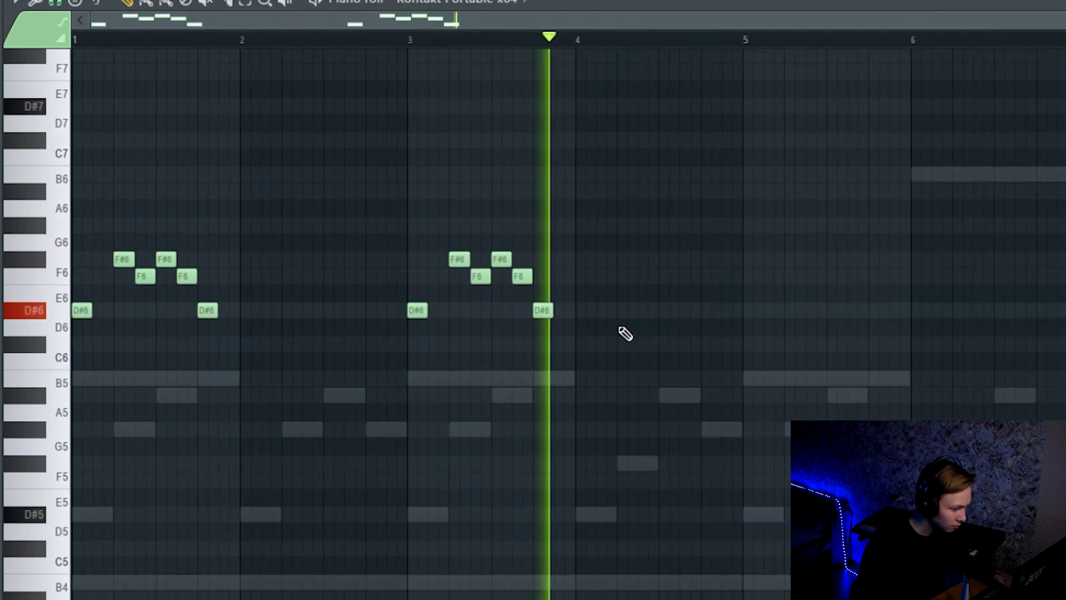
pyautogui.hotkey('ctrl', 'a')
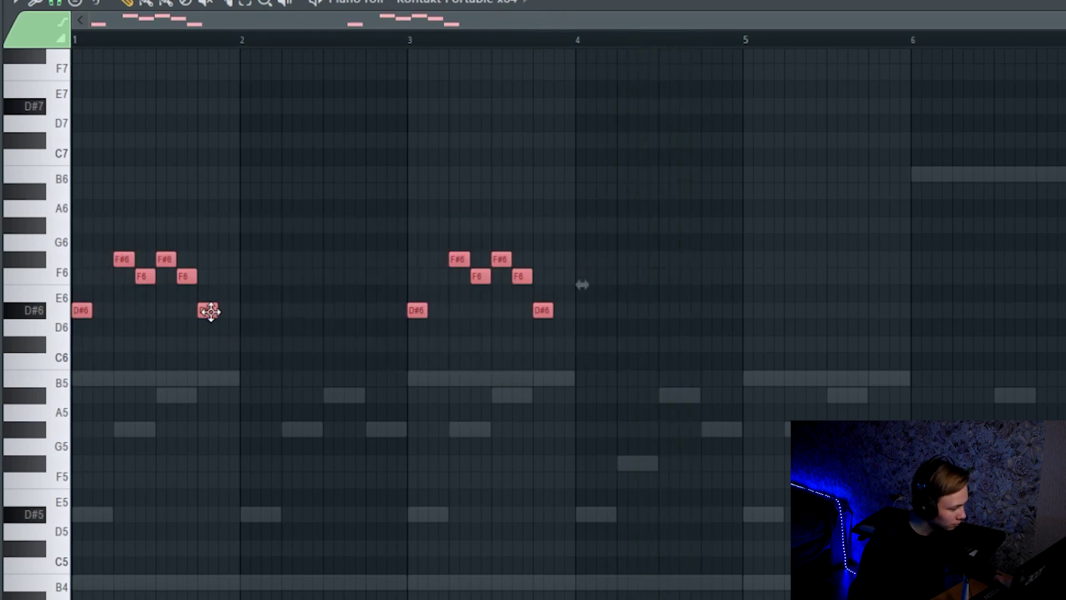
pyautogui.moveTo(207, 309); pyautogui.dragTo(880, 307)
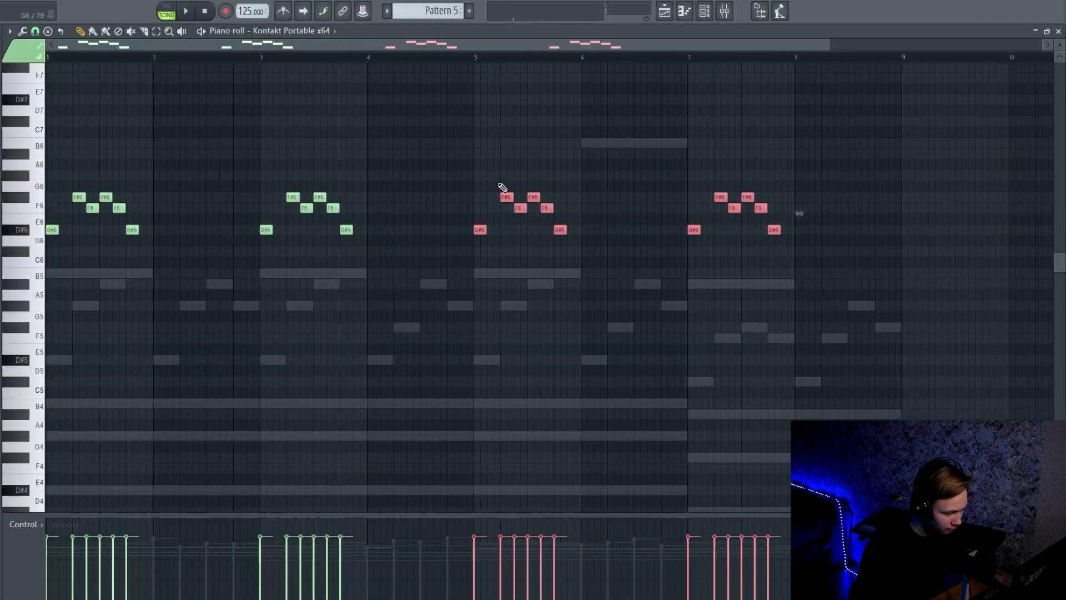
# Transpose the bar 5 and bar 7 phrases up five semitones, leaving out their opening D#6 notes
pyautogui.moveTo(501, 171); pyautogui.dragTo(797, 271)
pyautogui.keyDown('ctrl'); pyautogui.click(694, 230); pyautogui.keyUp('ctrl')
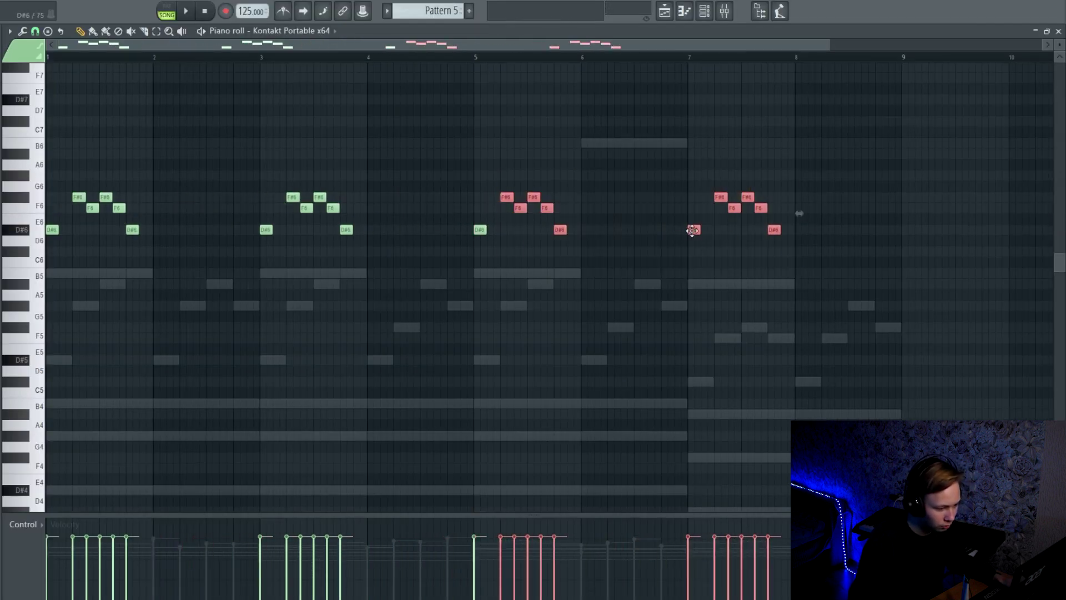
pyautogui.press('Up')
pyautogui.press('Up')
pyautogui.press('Up')
pyautogui.press('Up')
pyautogui.press('Up')
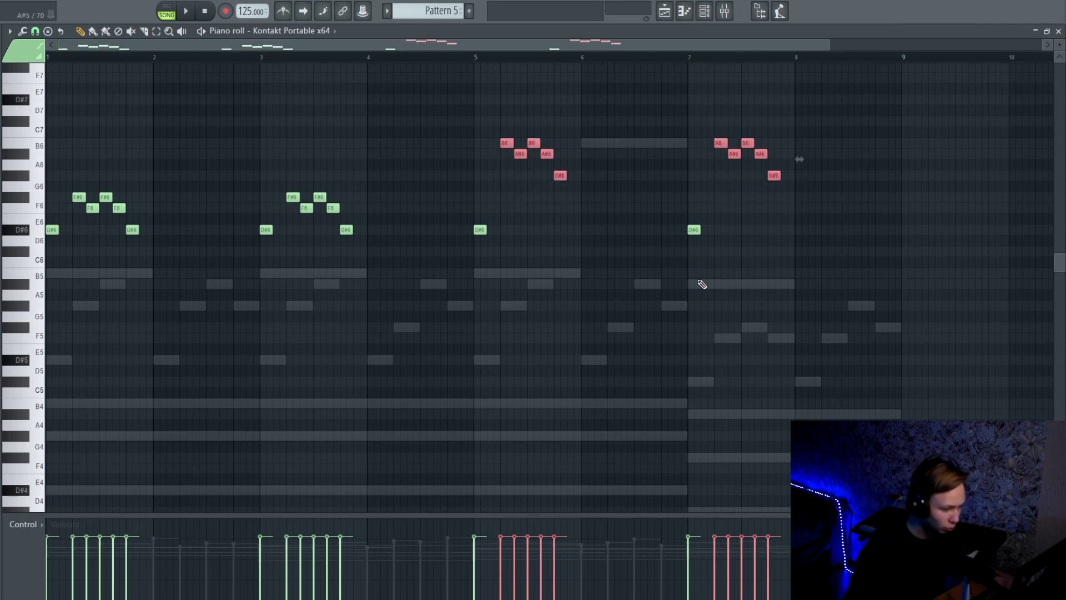
pyautogui.hotkey('ctrl', 'd')
# Play the pattern and add the notes F6, C#6 and F#6 in bar 8
pyautogui.press('space')
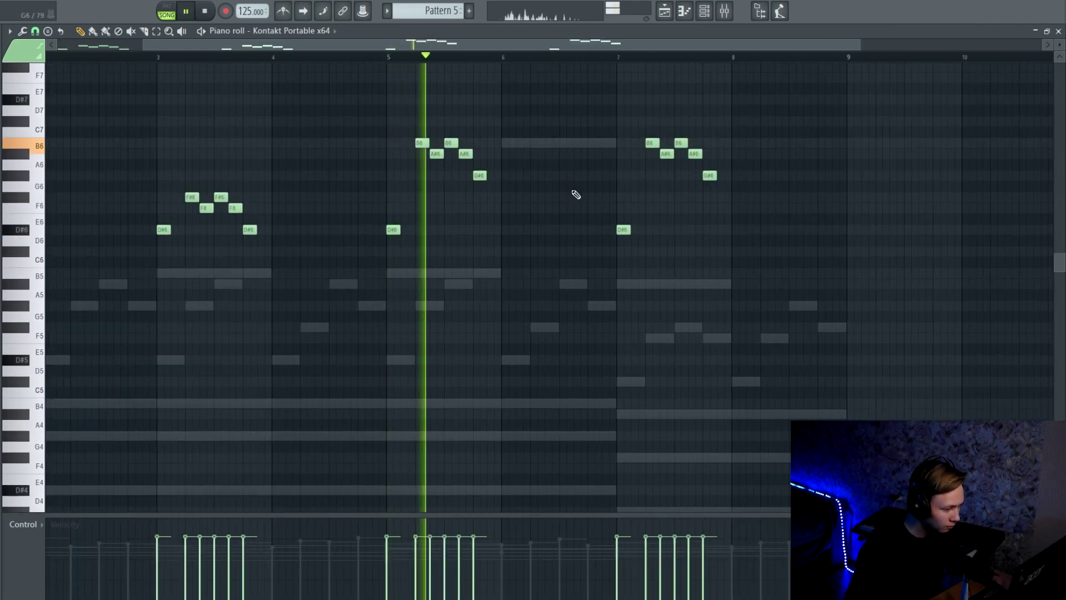
pyautogui.scroll(-2, 574, 192)
pyautogui.scroll(3, 713, 235)
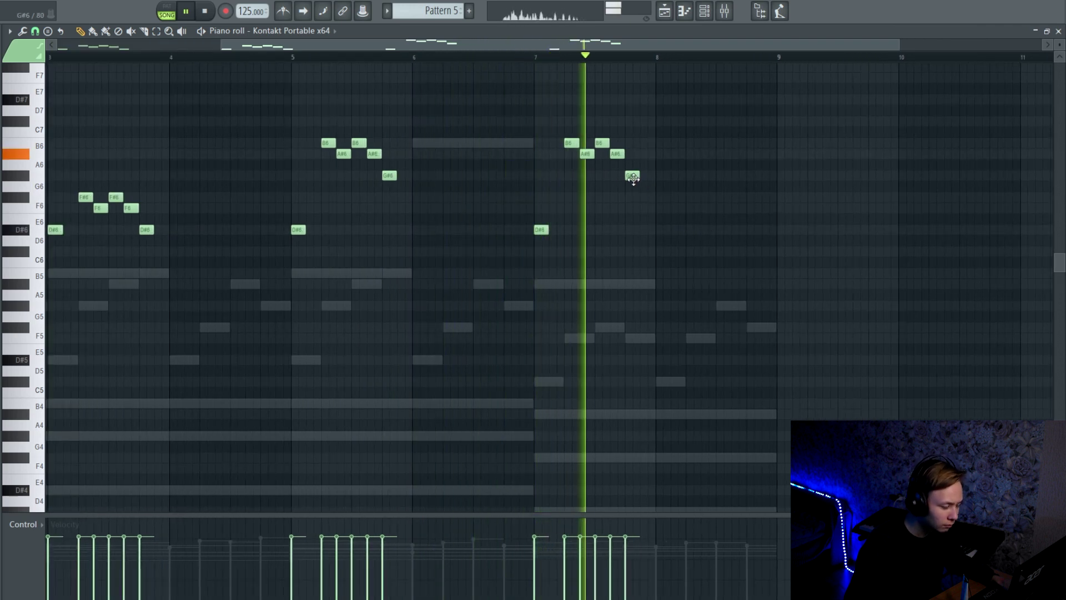
pyautogui.scroll(-2, 680, 200)
pyautogui.click(657, 208)
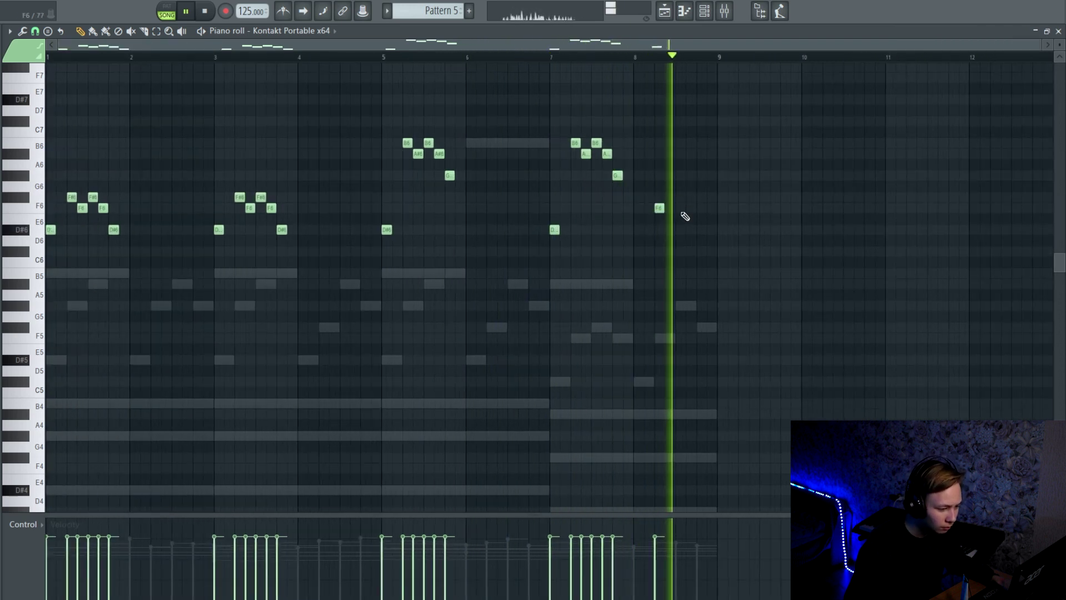
pyautogui.click(681, 251)
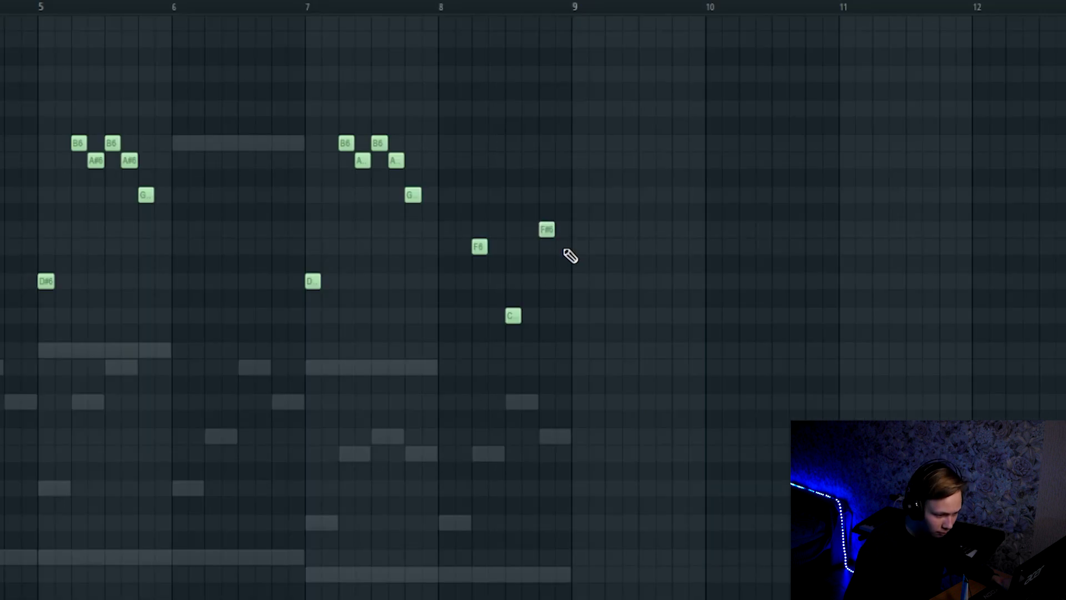
# Rearrange the bar 8 notes as F#6, C#6 and F6, and lengthen the melody's sustained notes to fill the gaps
pyautogui.hotkey('ctrl', 'z')
pyautogui.scroll(2, 639, 250)
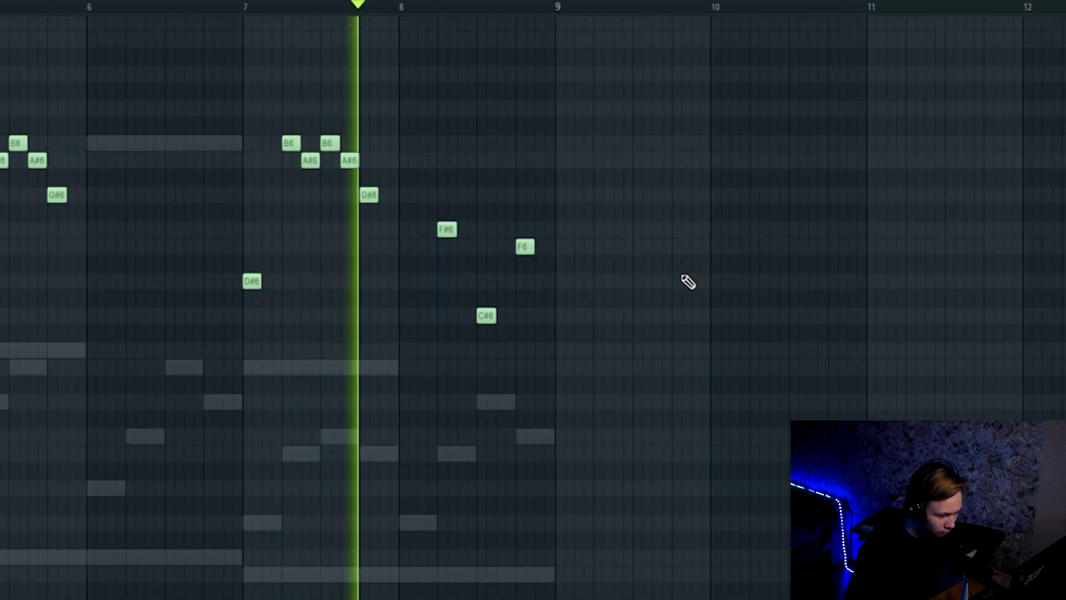
pyautogui.scroll(-3, 661, 274)
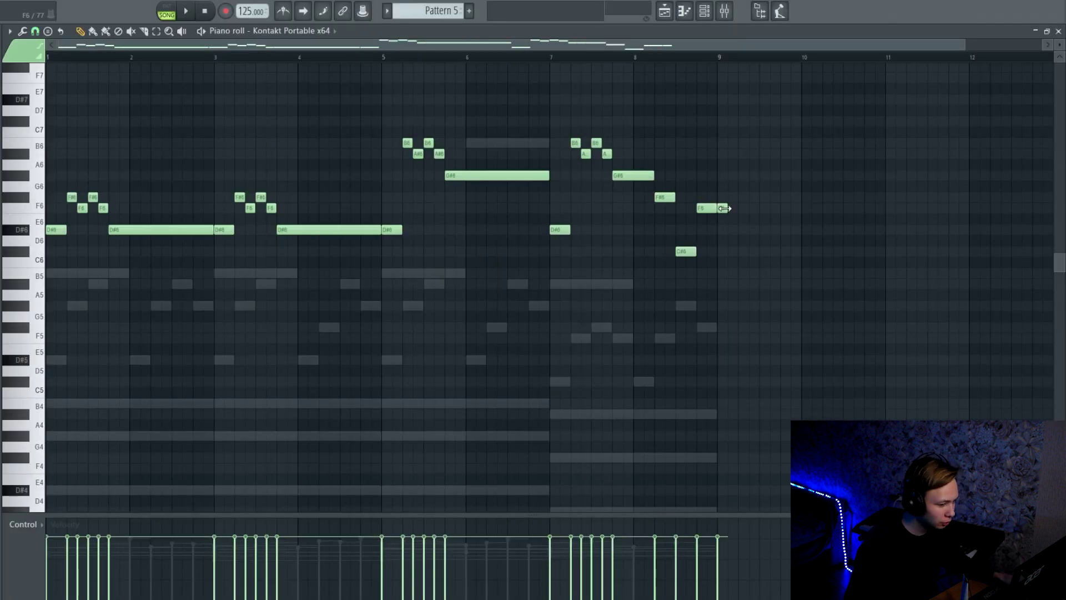
# Randomize the velocities of the Kontakt melody notes and play back the start of the song
pyautogui.scroll(2, 319, 161)
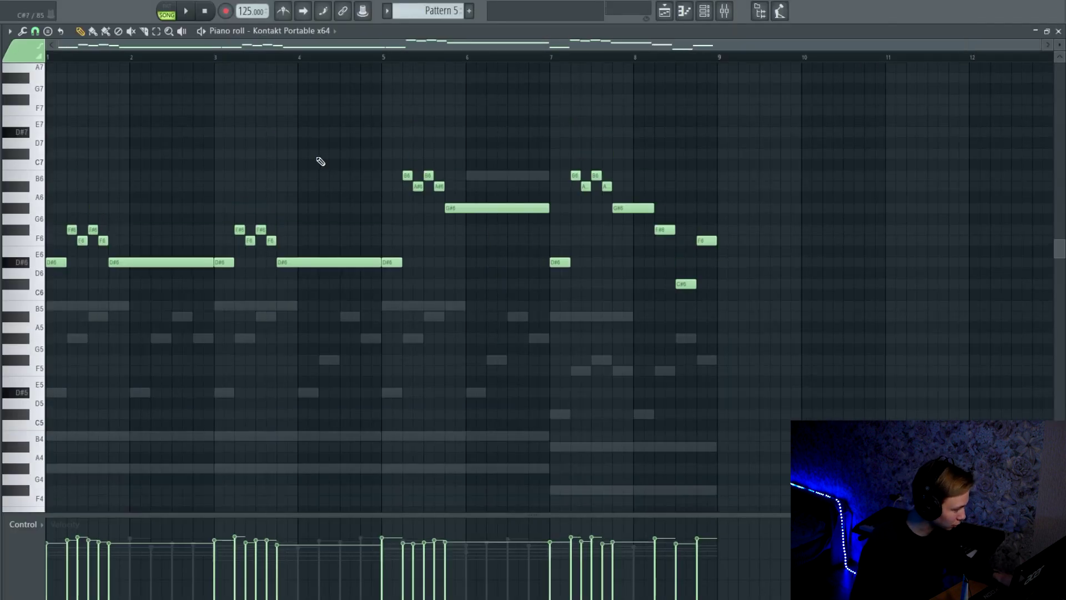
pyautogui.press('space')
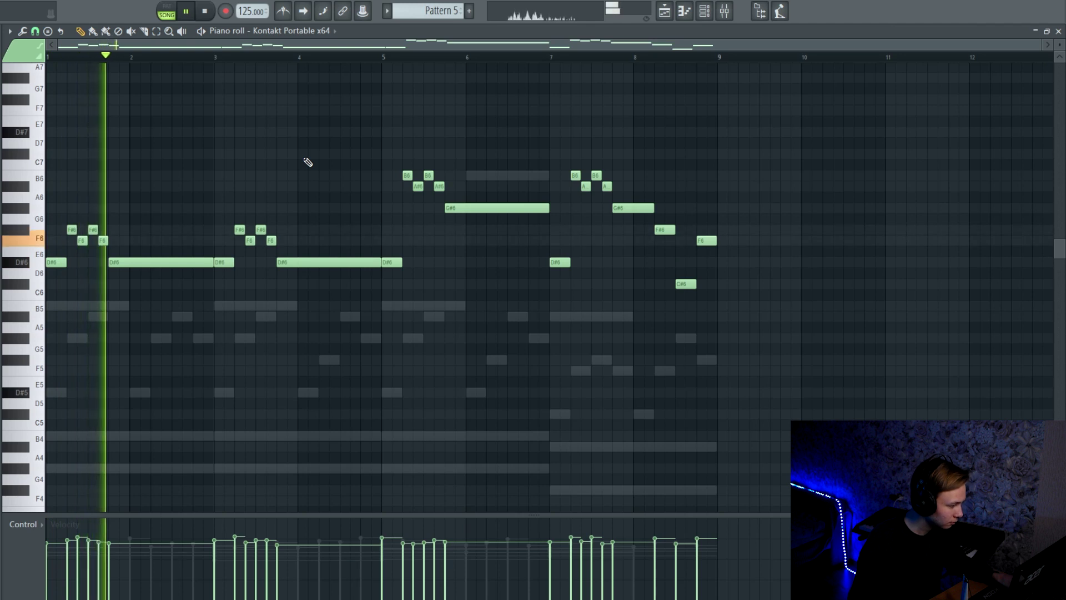
pyautogui.press('space')
# Mute the Kontakt Portable x64 channel and open the piano roll of Kontakt Portable x64 #2
pyautogui.press('F7')
pyautogui.click(350, 183)
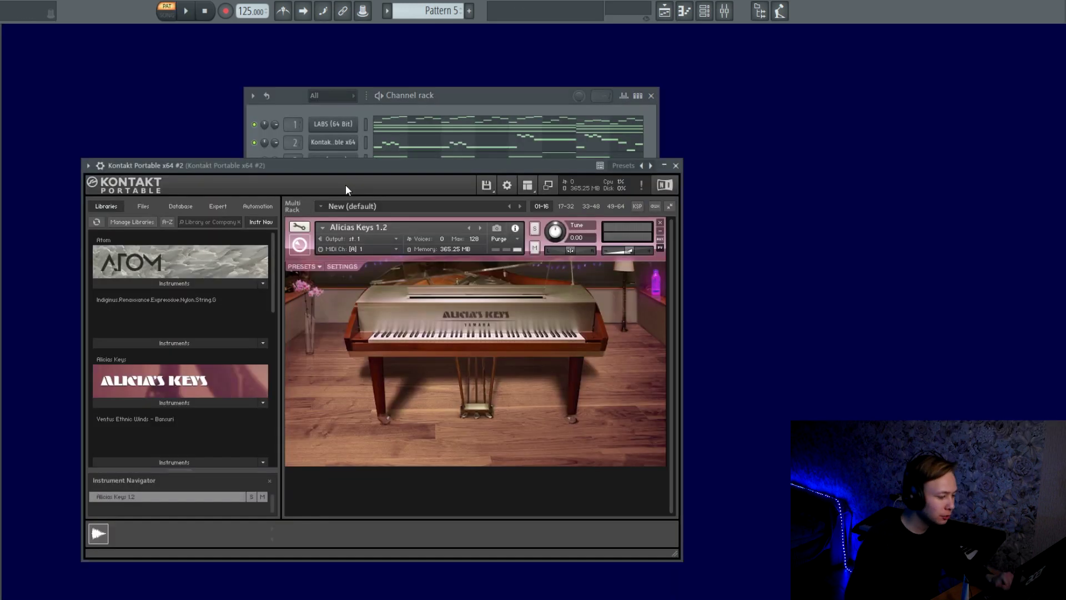
pyautogui.click(676, 166)
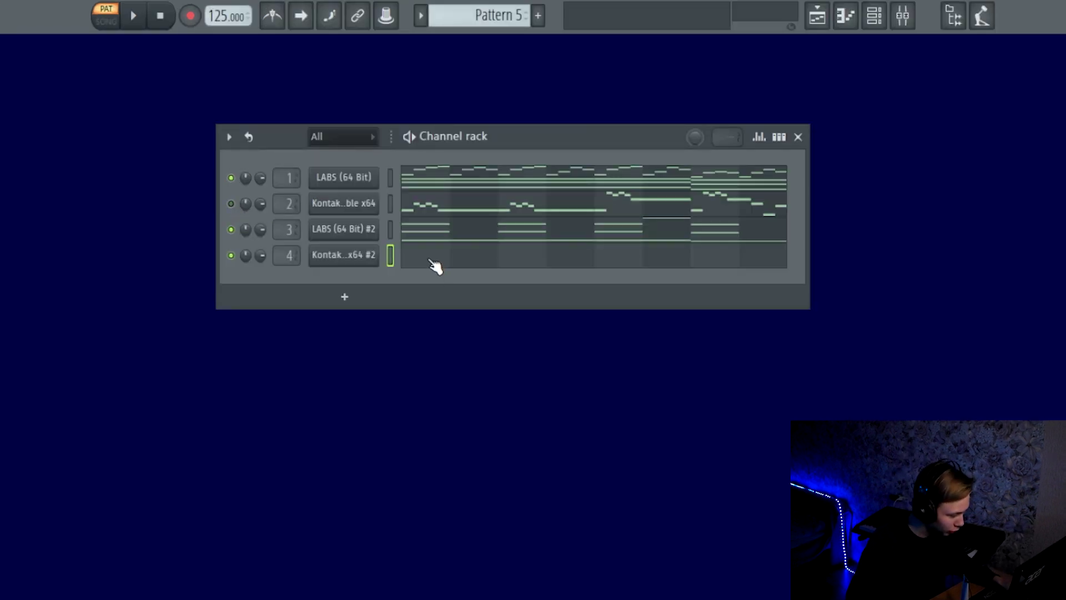
pyautogui.click(435, 266)
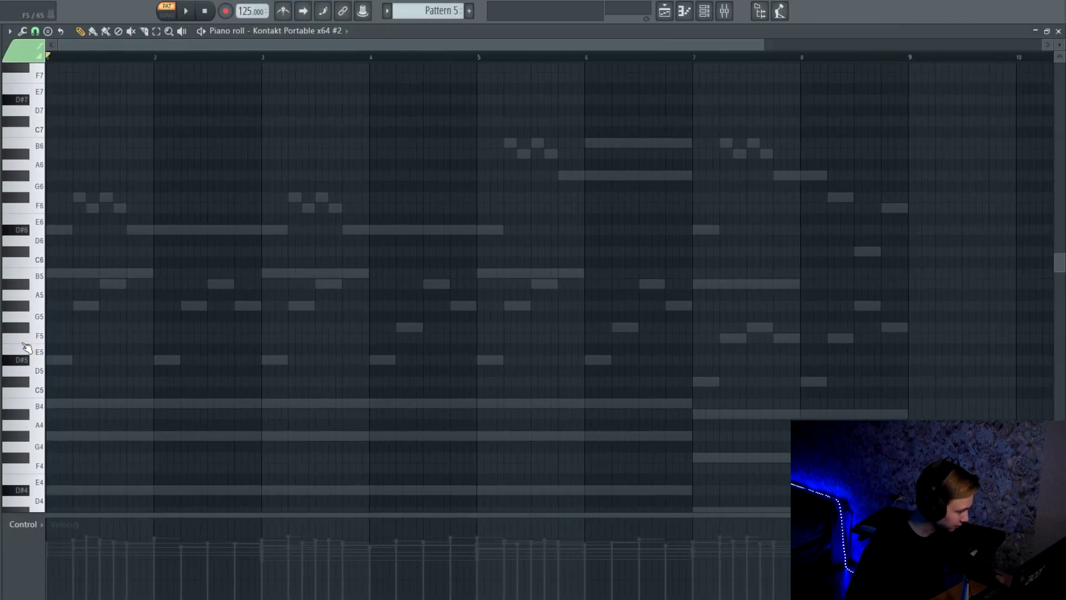
# Enter the alternating notes G#5, B5, G#5, B5, G#5 from the start of bar 1 and play them back
pyautogui.click(50, 305)
pyautogui.scroll(3, 62, 331)
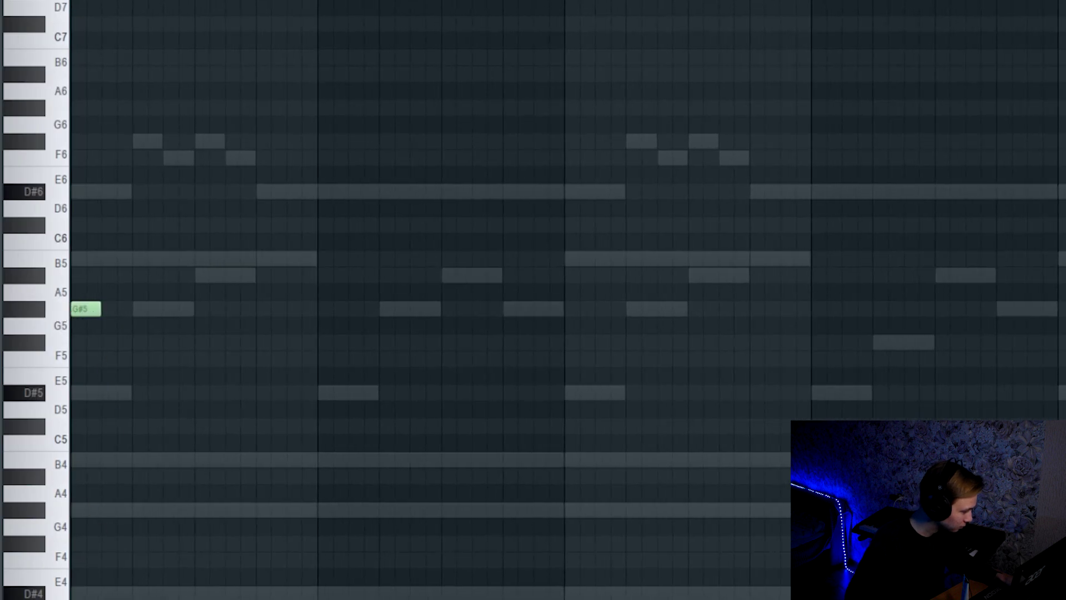
pyautogui.click(114, 258)
pyautogui.click(145, 309)
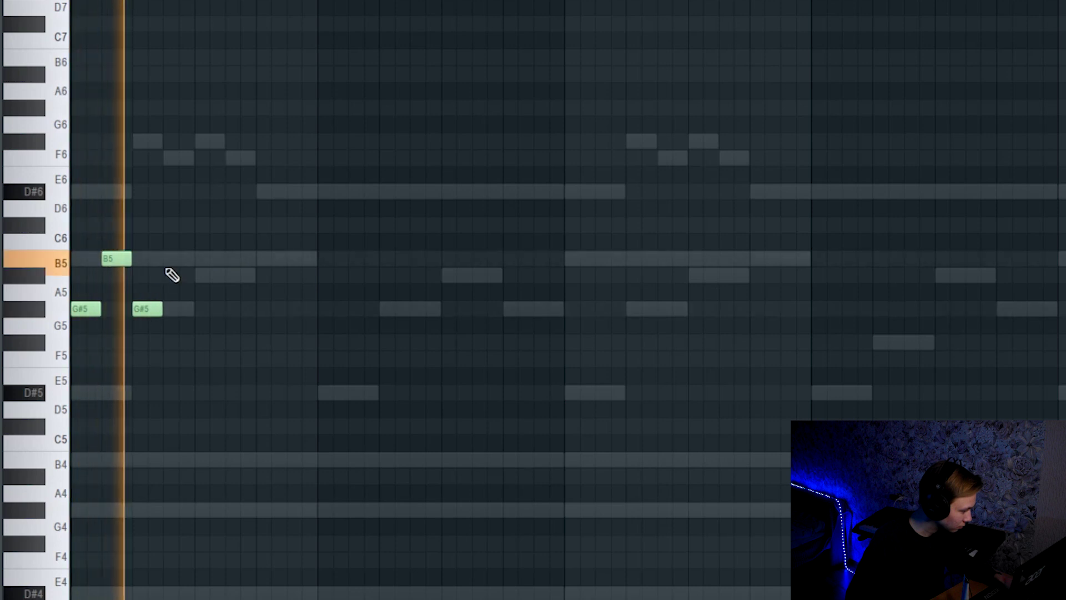
pyautogui.click(178, 258)
pyautogui.click(222, 309)
pyautogui.press('space')
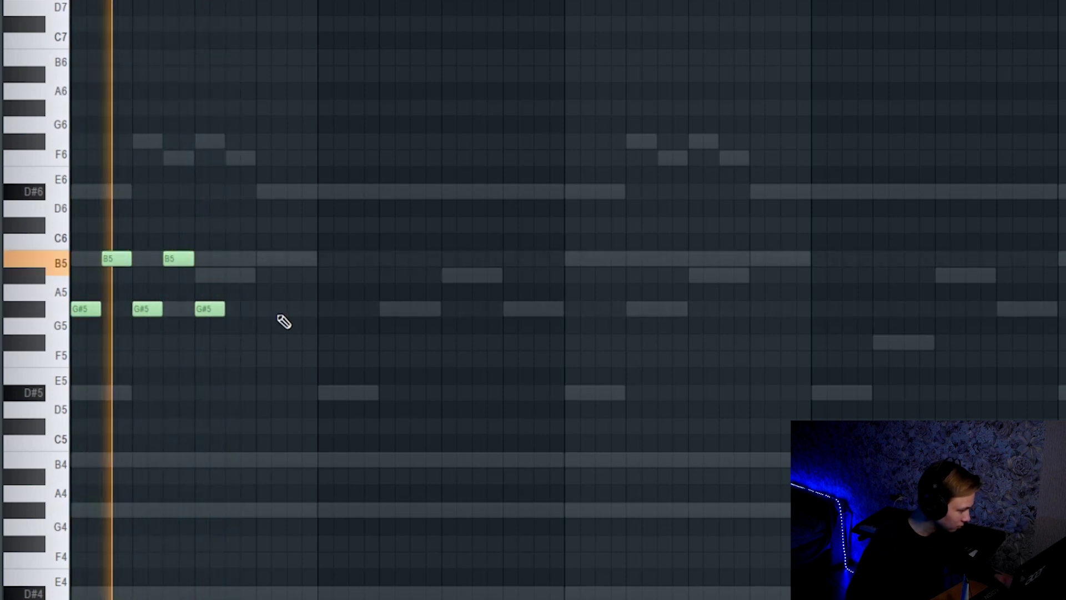
pyautogui.click(355, 310)
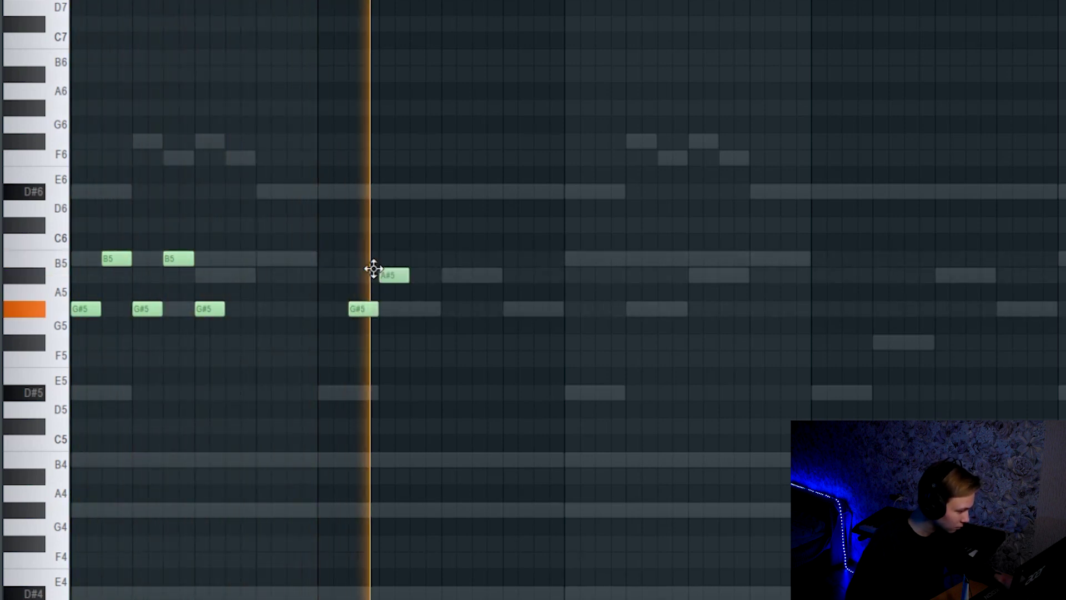
pyautogui.press('space')
pyautogui.hotkey('ctrl', 'z')
# Enter B5, G#5, B5, G#5 from the second eighth of bar 2, and G#5, B5, G#5, B5, C#6 from the start of bar 3
pyautogui.click(350, 258)
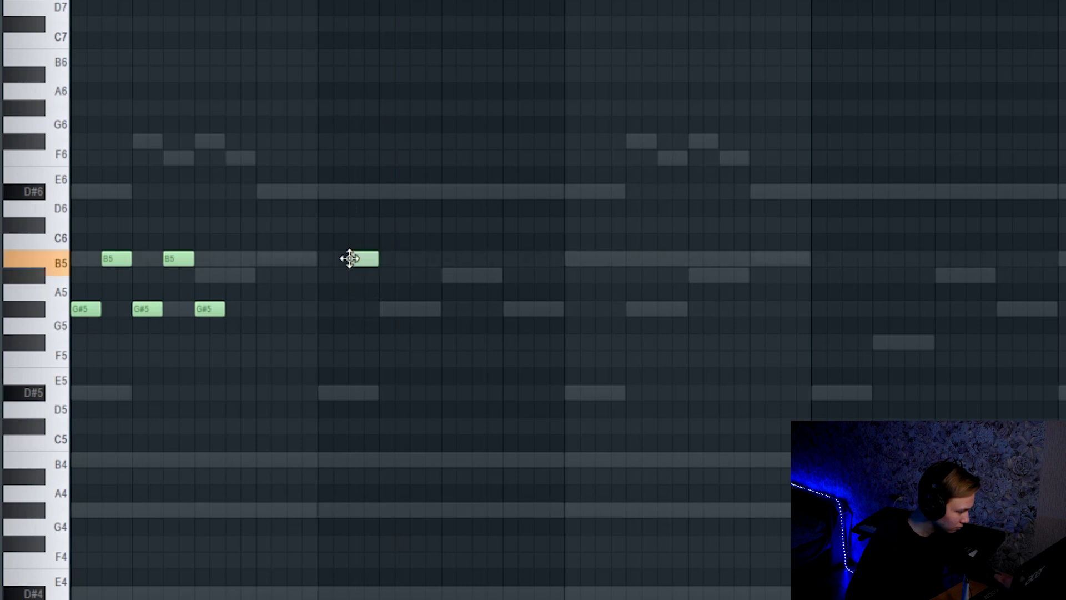
pyautogui.click(391, 308)
pyautogui.press('space')
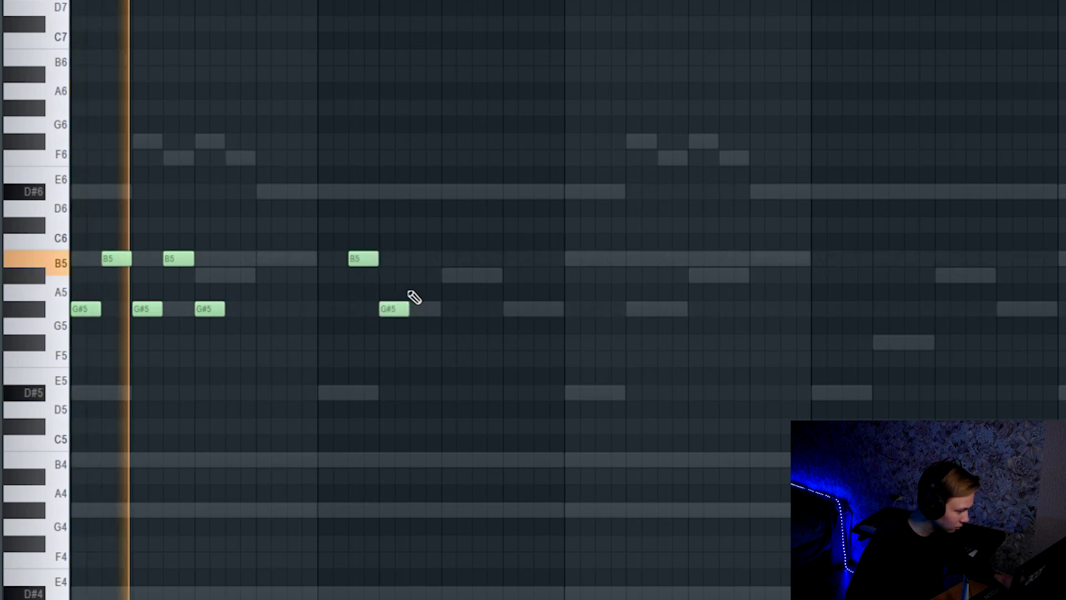
pyautogui.click(420, 260)
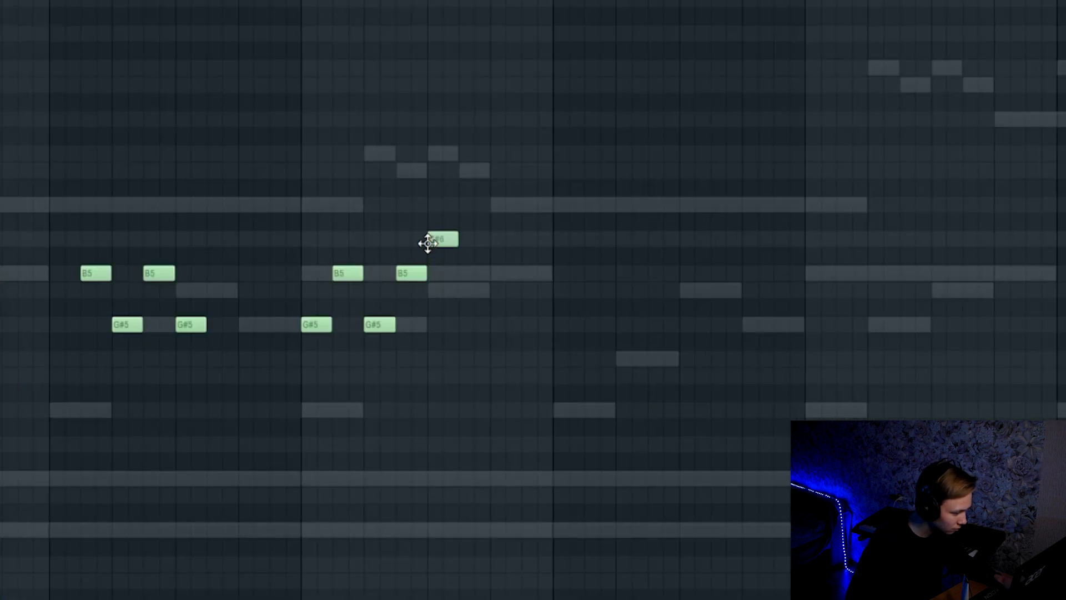
pyautogui.scroll(-1, 556, 288)
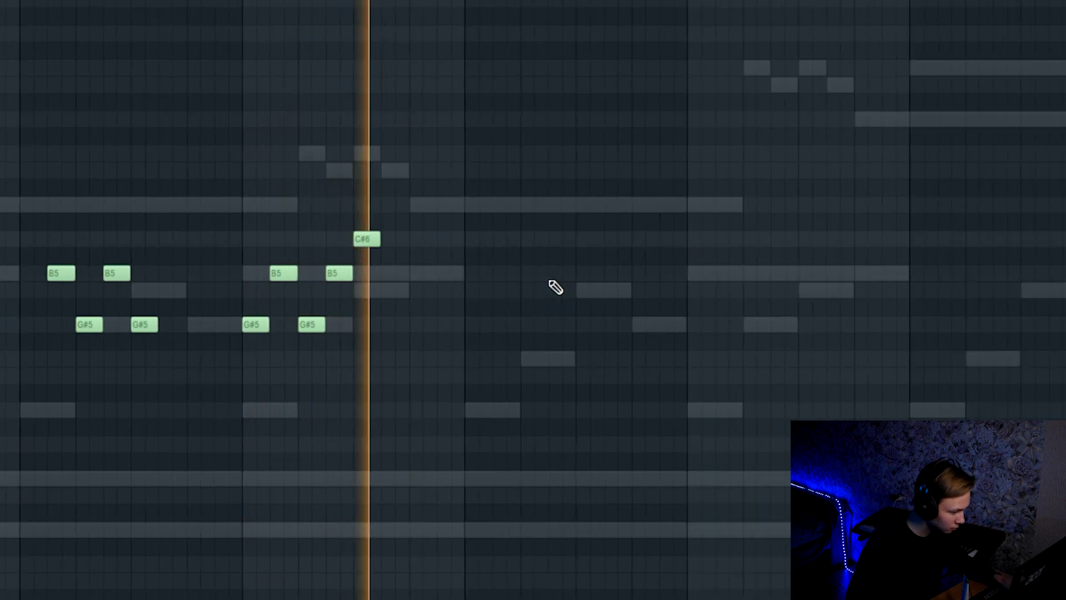
pyautogui.press('space')
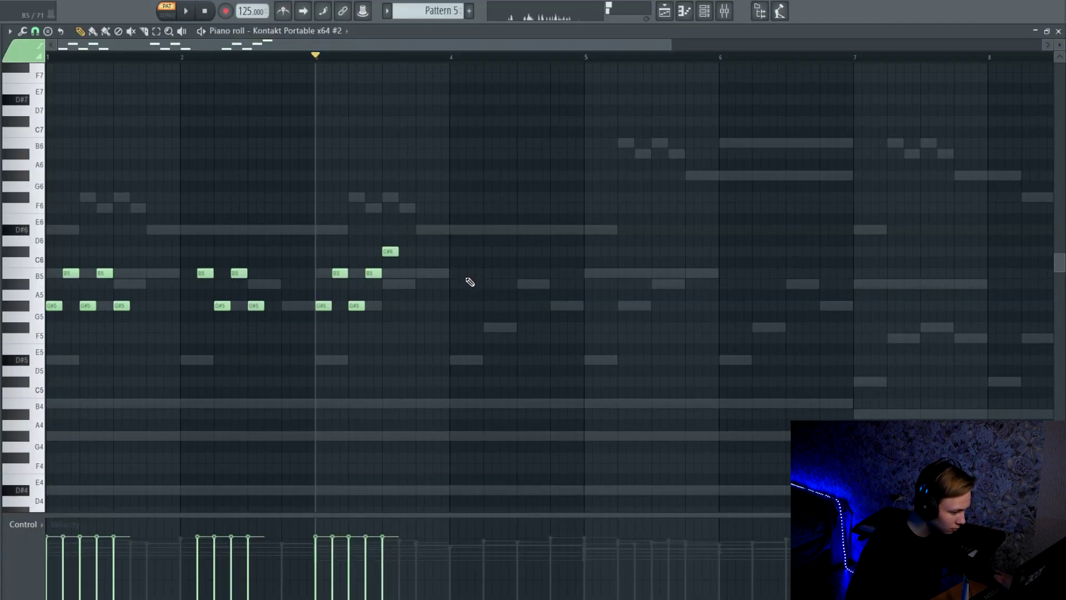
# Enter B5, G#5, B5, C#6, B5, C#6 from the second eighth of bar 4 and play the phrase back
pyautogui.click(472, 273)
pyautogui.click(505, 273)
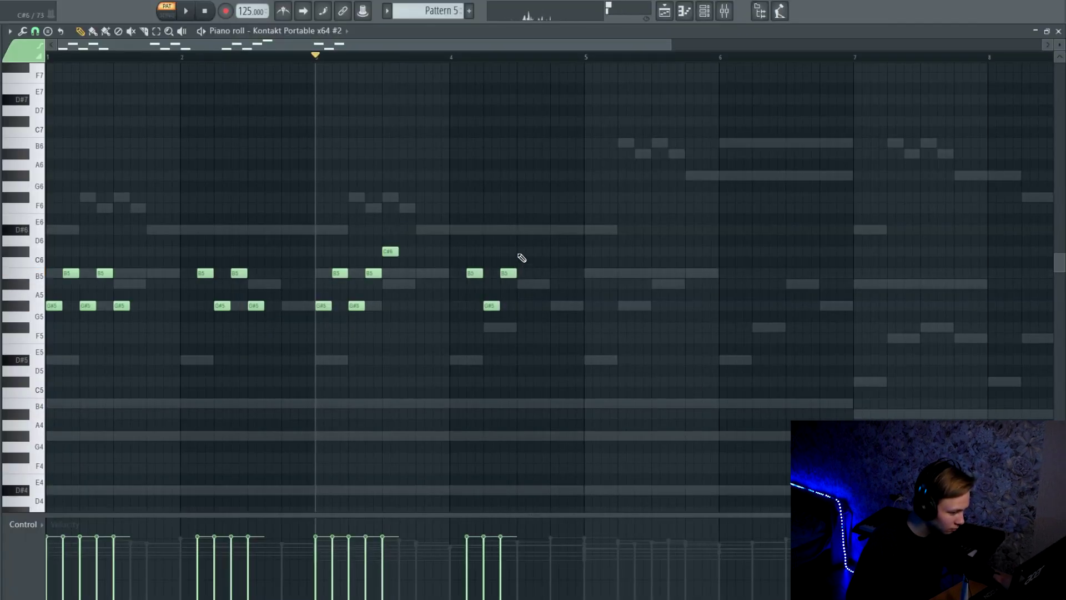
pyautogui.click(535, 273)
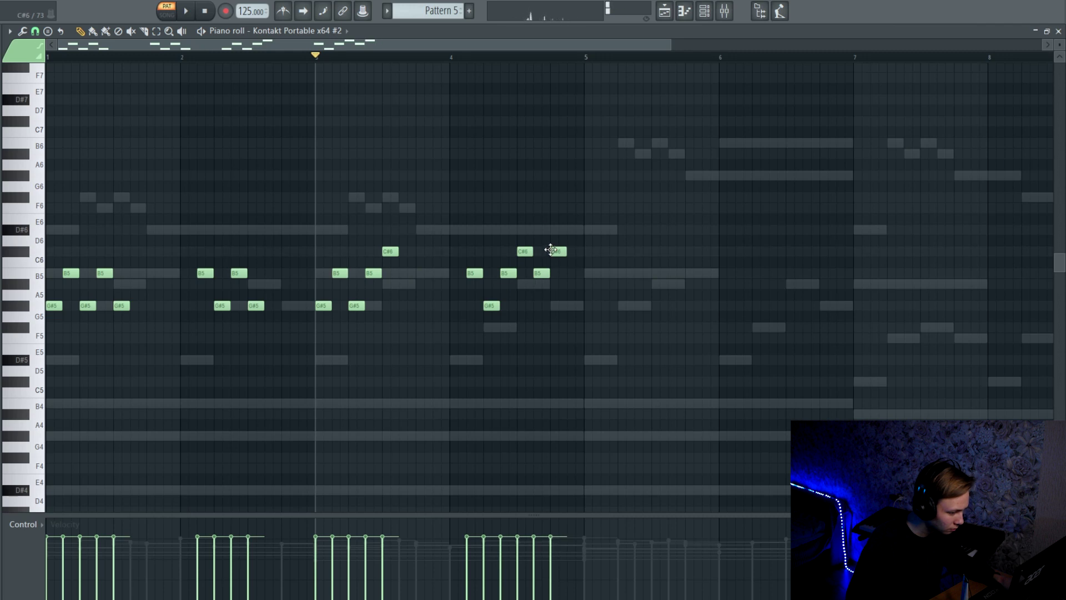
pyautogui.press('space')
pyautogui.scroll(-2, 607, 274)
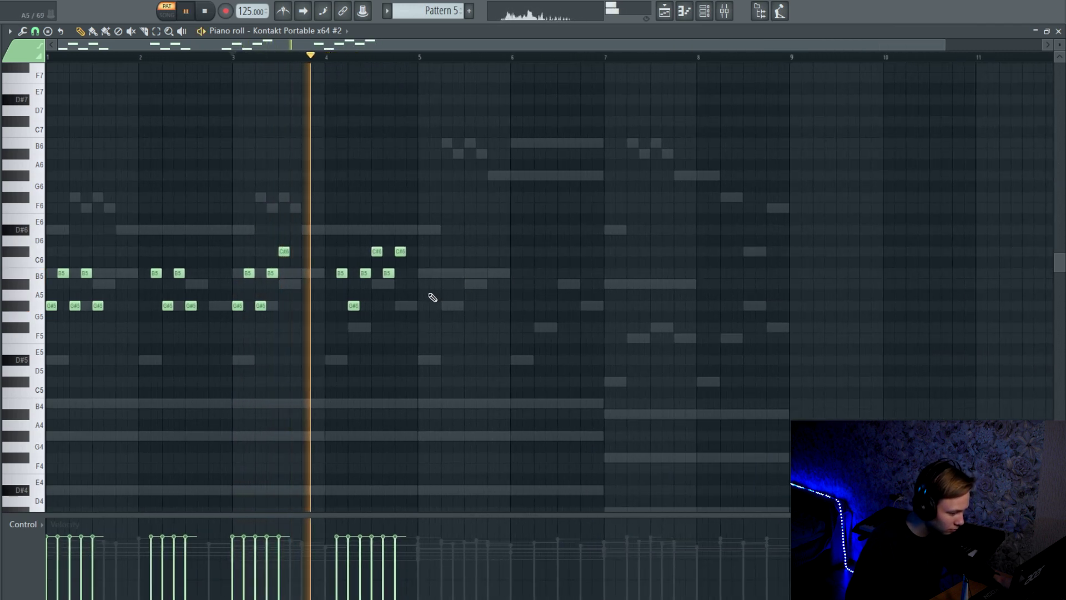
# Copy the four-bar phrase into bars 5 to 8, end bar 5's run on A#5, and play back from bar 5
pyautogui.scroll(3, 436, 299)
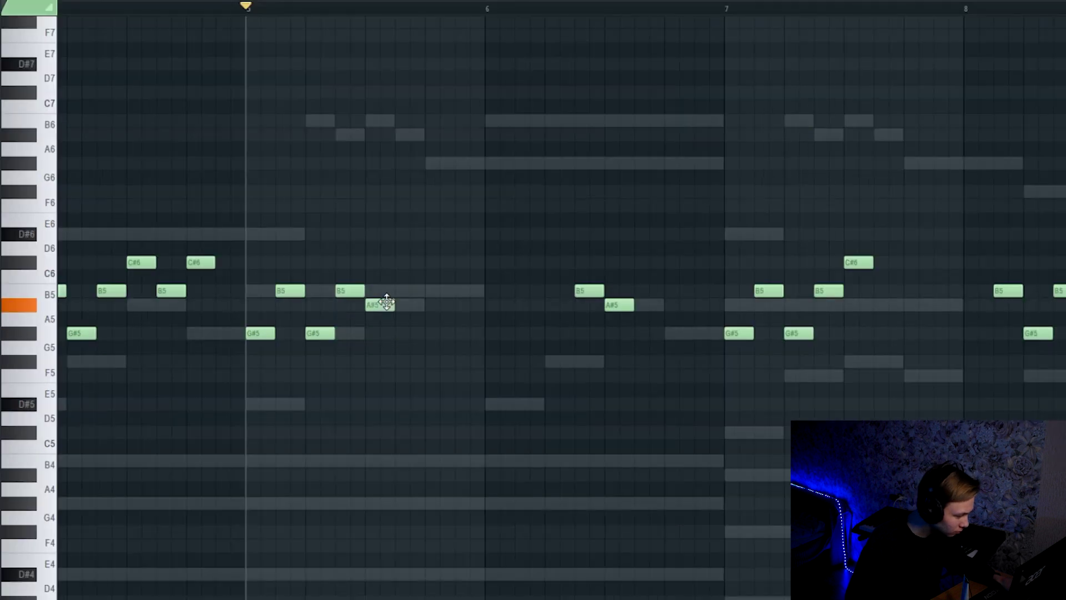
pyautogui.press('space')
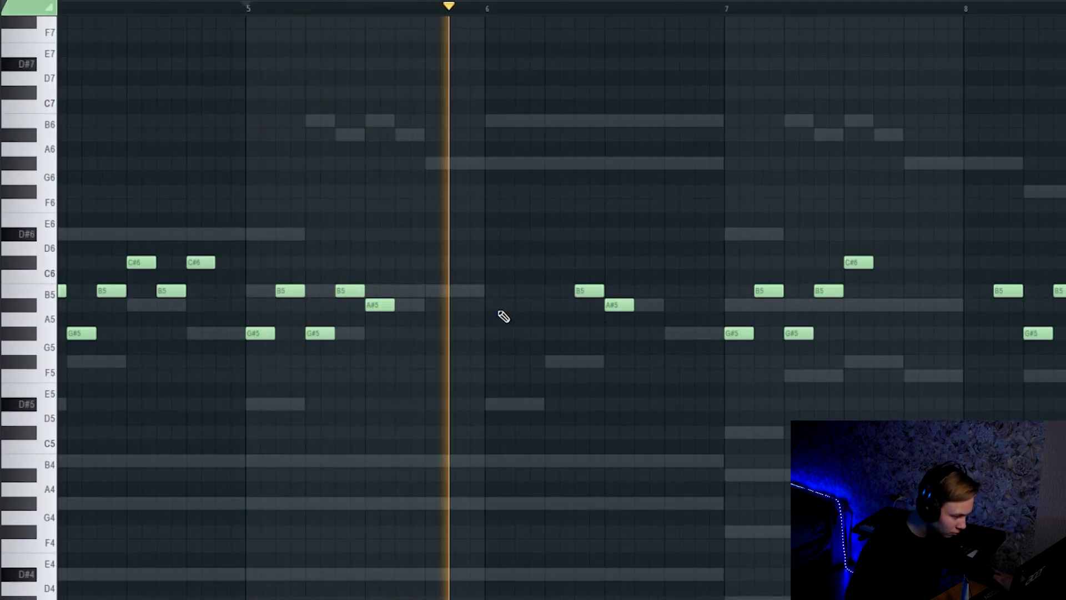
pyautogui.press('space')
# Rewrite bar 6 as B5, C#6, D#6, C#6, A#5 and, after an eighth-note gap, B5
pyautogui.click(492, 291)
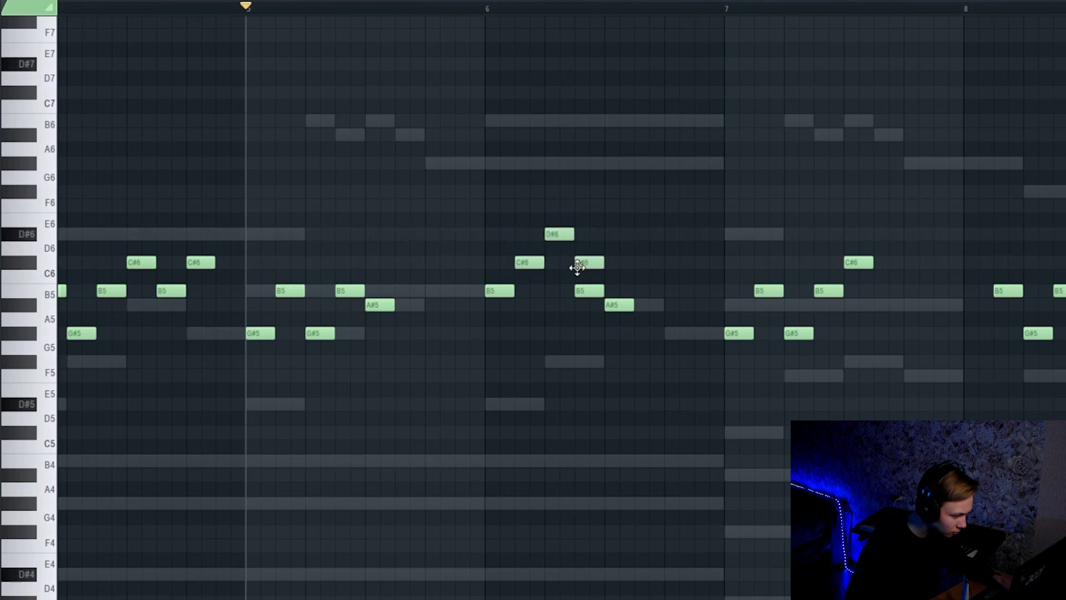
pyautogui.press('space')
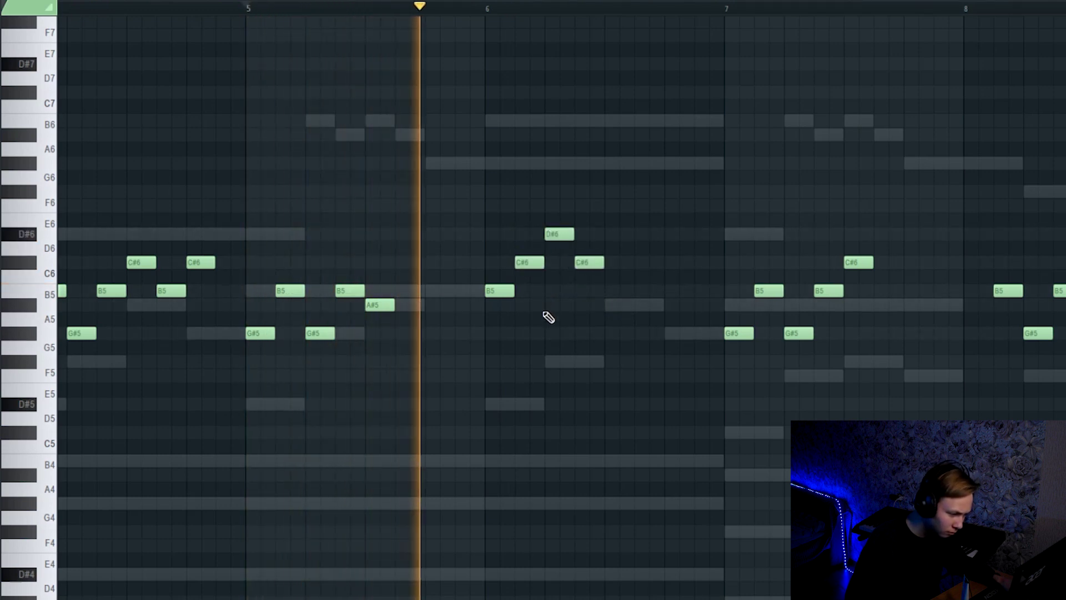
pyautogui.press('space')
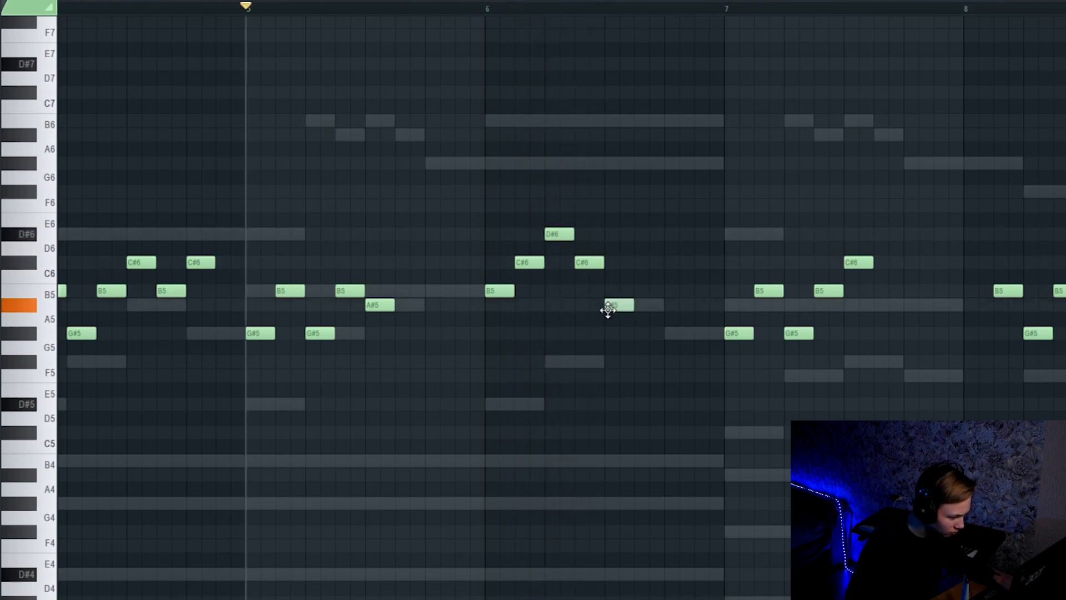
pyautogui.click(666, 292)
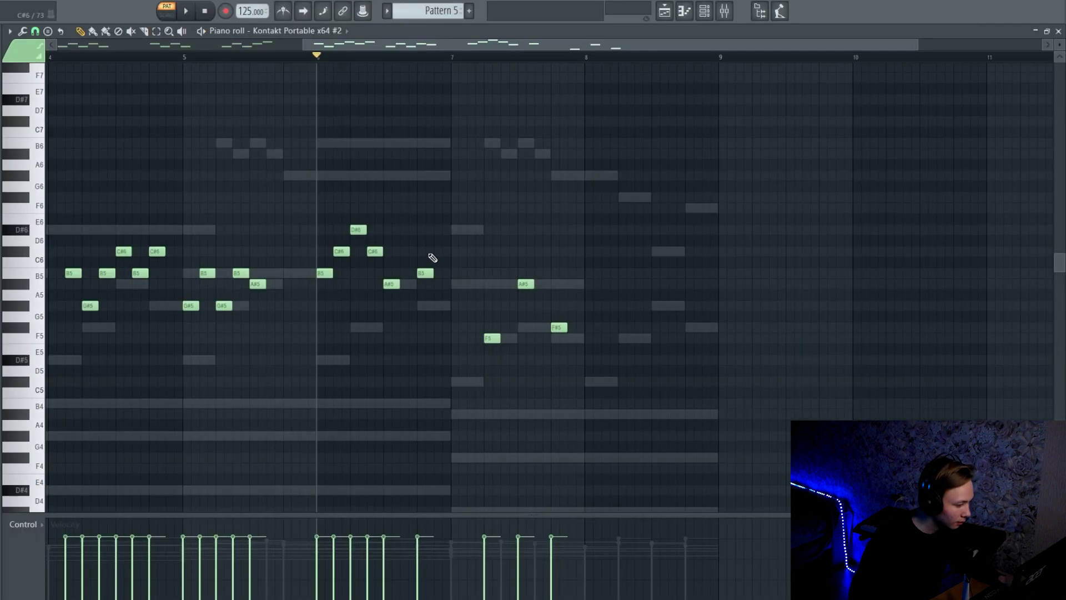
# Raise the last note of bar 6 to C#6 and play the passage back from bar 6
pyautogui.press('space')
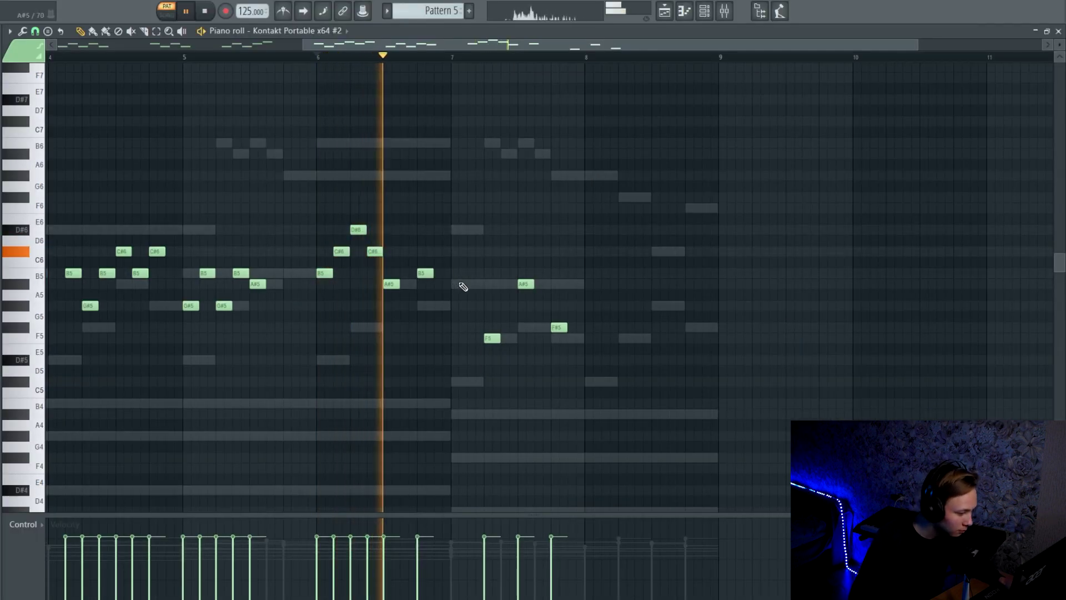
pyautogui.press('space')
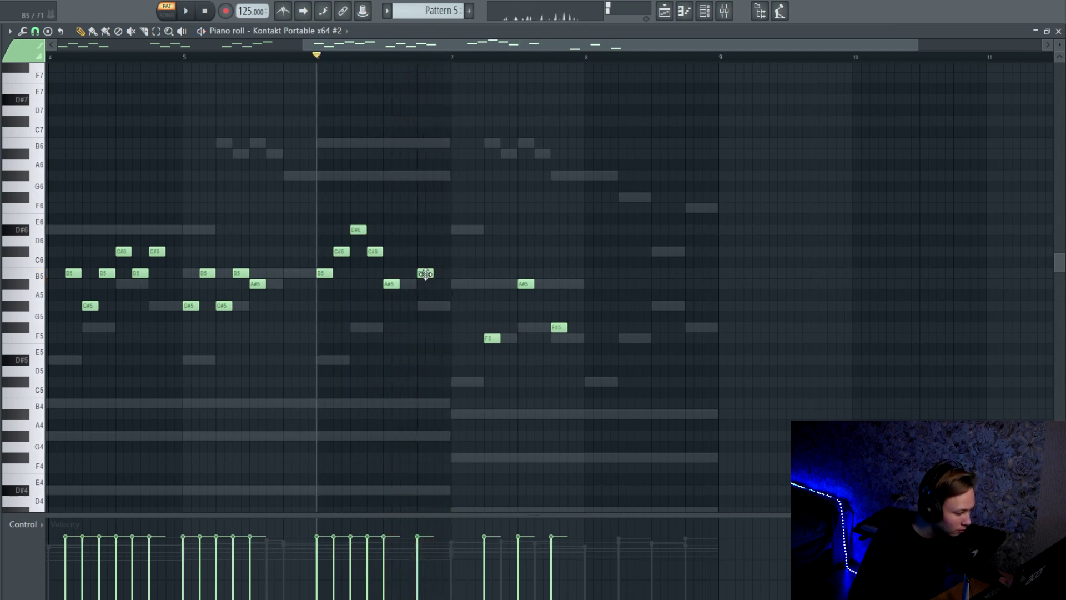
pyautogui.moveTo(425, 302); pyautogui.dragTo(423, 247)
pyautogui.press('space')
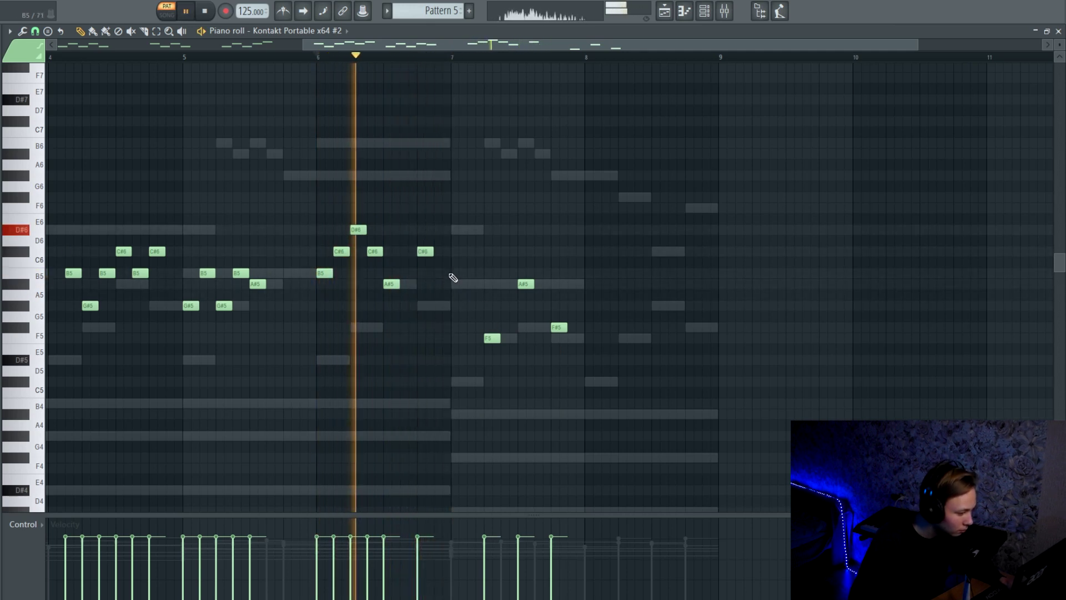
# Rework bar 7 to a B5 on its first beat and an F#5 on its third beat, and play it back
pyautogui.press('space')
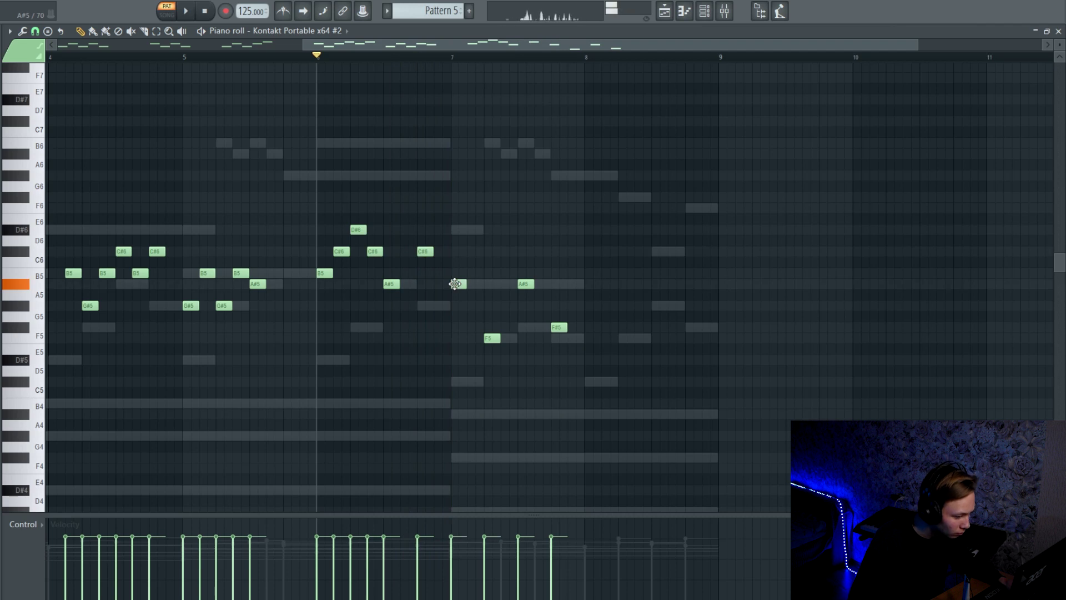
pyautogui.click(453, 276)
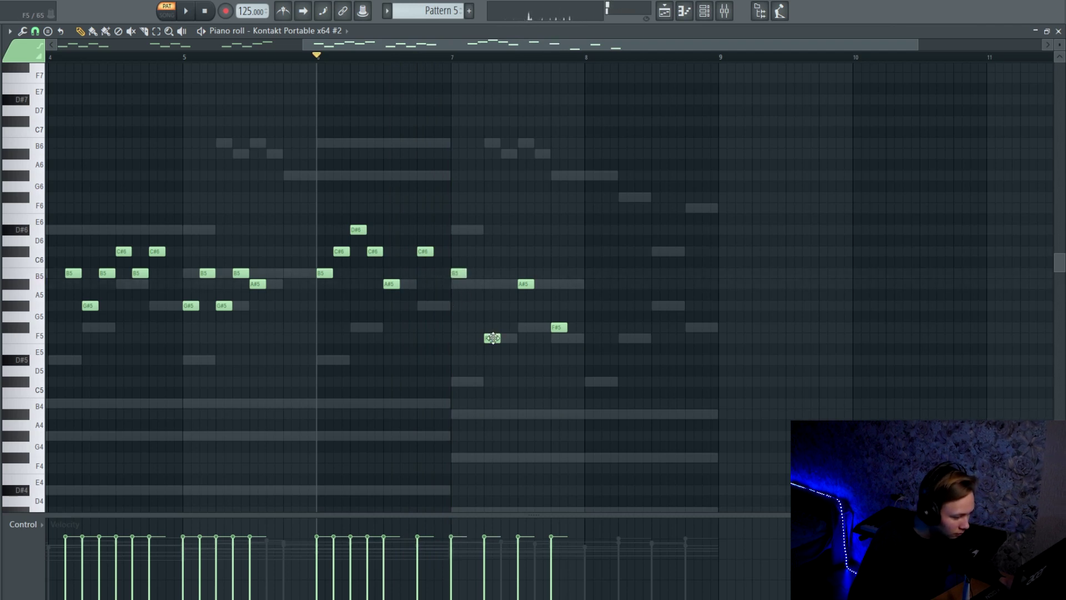
pyautogui.moveTo(523, 329); pyautogui.dragTo(523, 322)
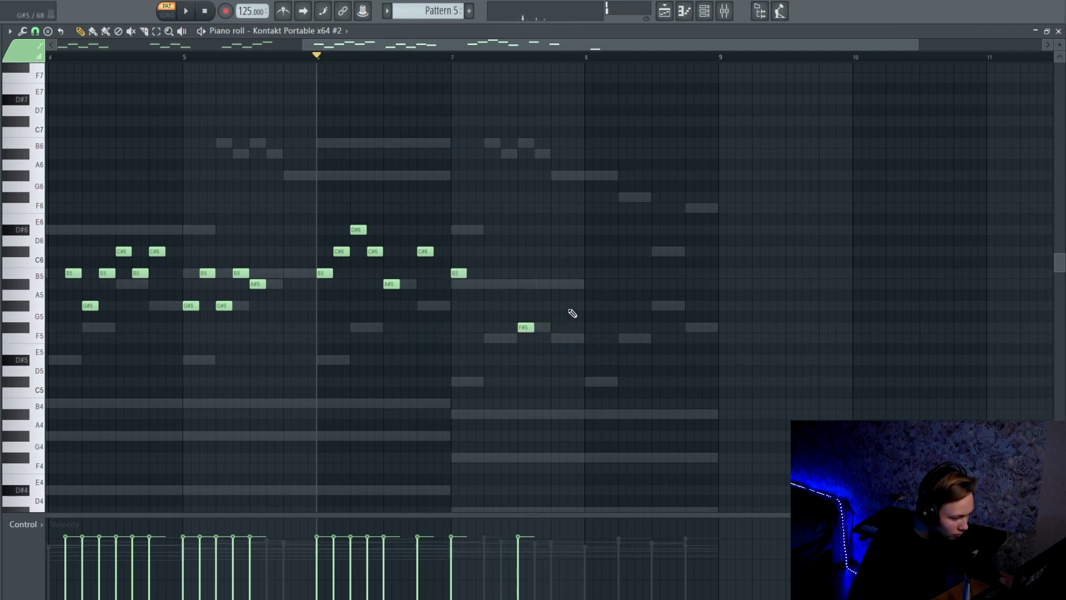
pyautogui.press('space')
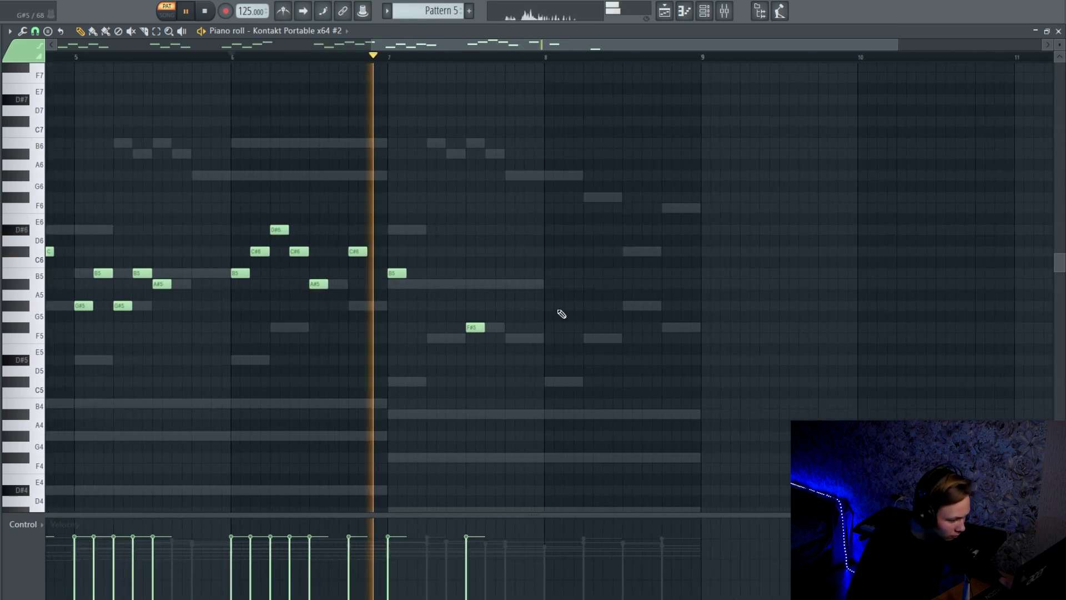
# Enter A#5 and G#5 in bar 8 and lengthen the phrase-ending notes to fill the gaps, leaving no note past bar 8
pyautogui.press('space')
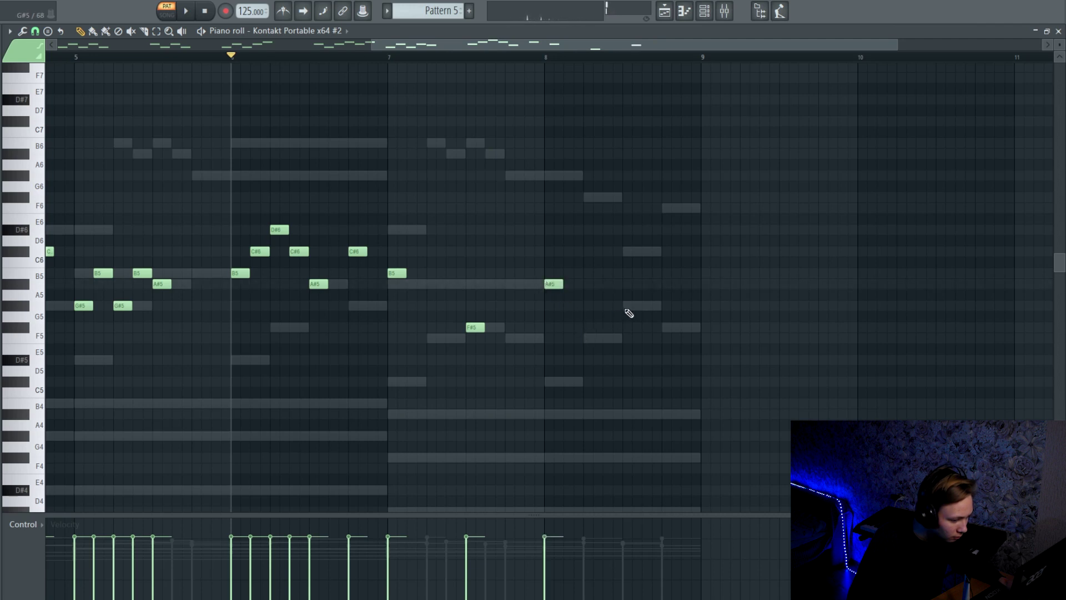
pyautogui.press('space')
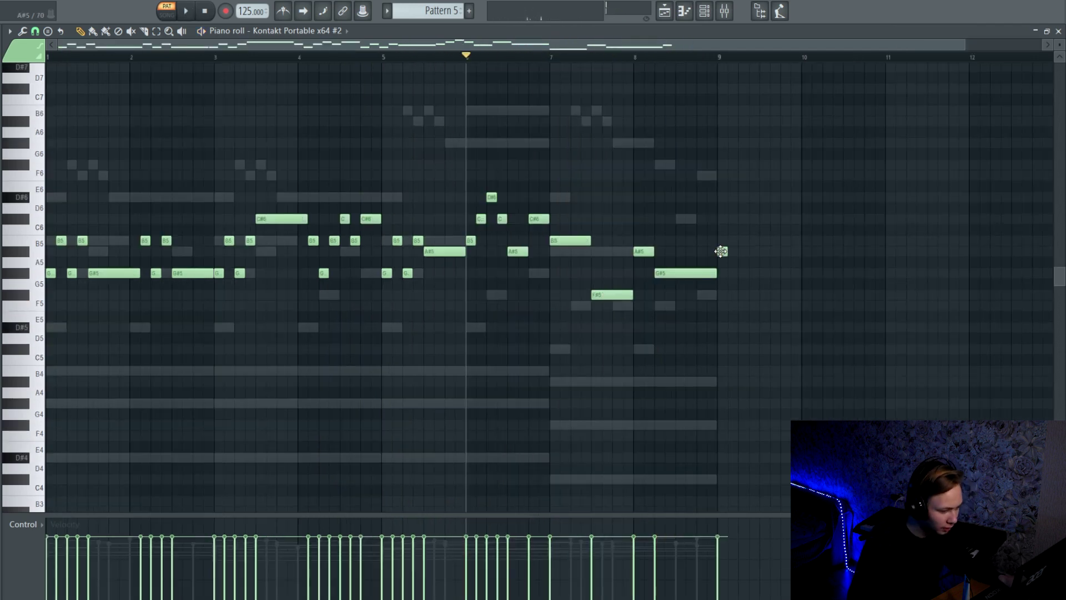
pyautogui.rightClick(721, 251)
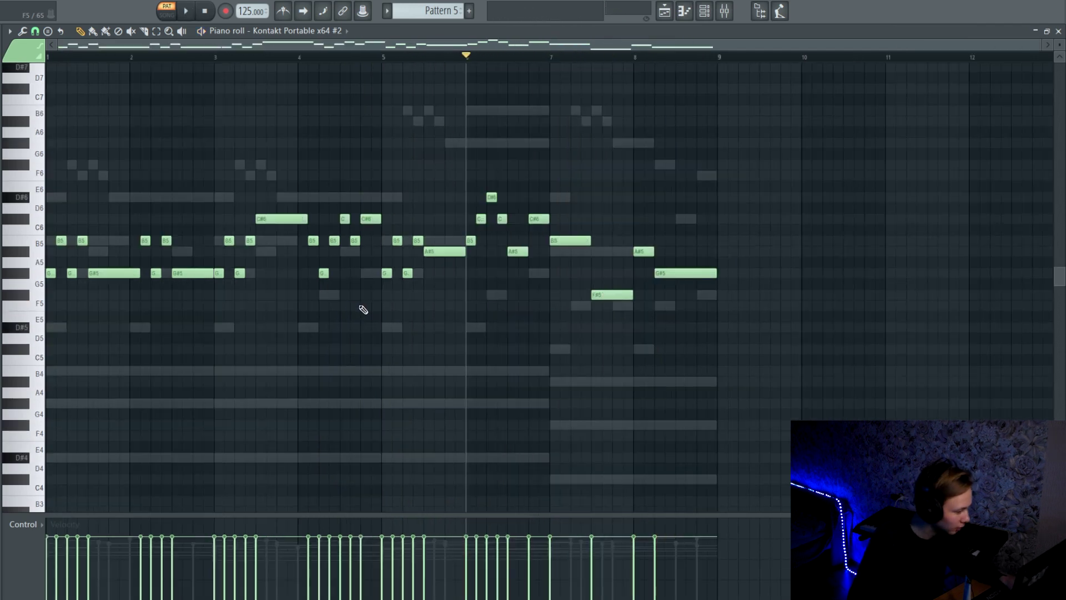
# Randomize the velocities of all notes in the counter-melody
pyautogui.scroll(2, 52, 336)
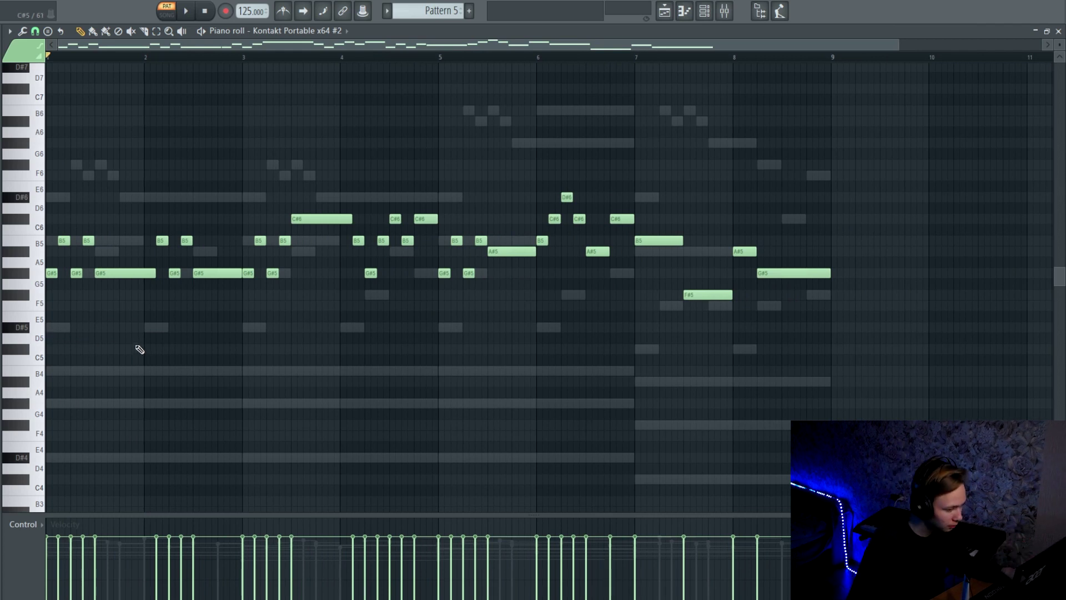
pyautogui.hotkey('alt', 'r')
pyautogui.click(545, 364)
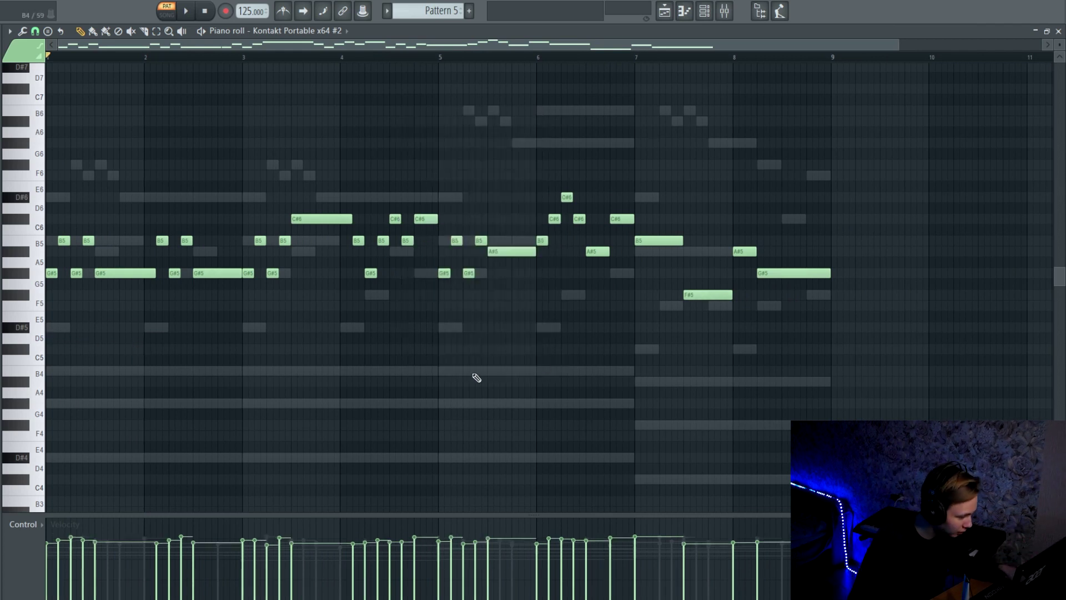
# Select the four notes of bar 2 and lower their velocities while the pattern plays
pyautogui.scroll(2, 88, 318)
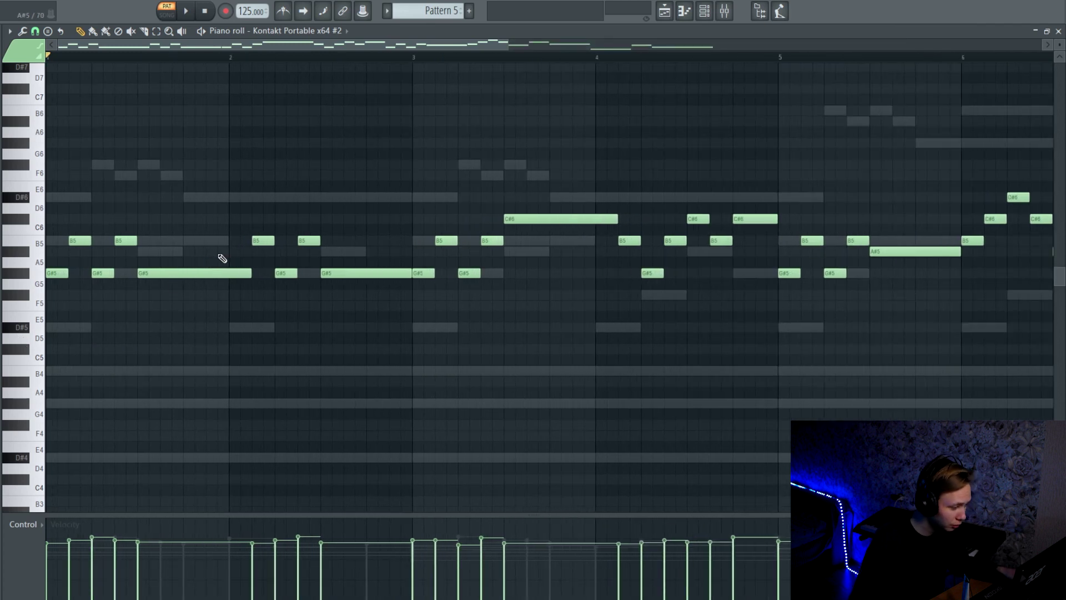
pyautogui.moveTo(251, 235); pyautogui.dragTo(309, 275)
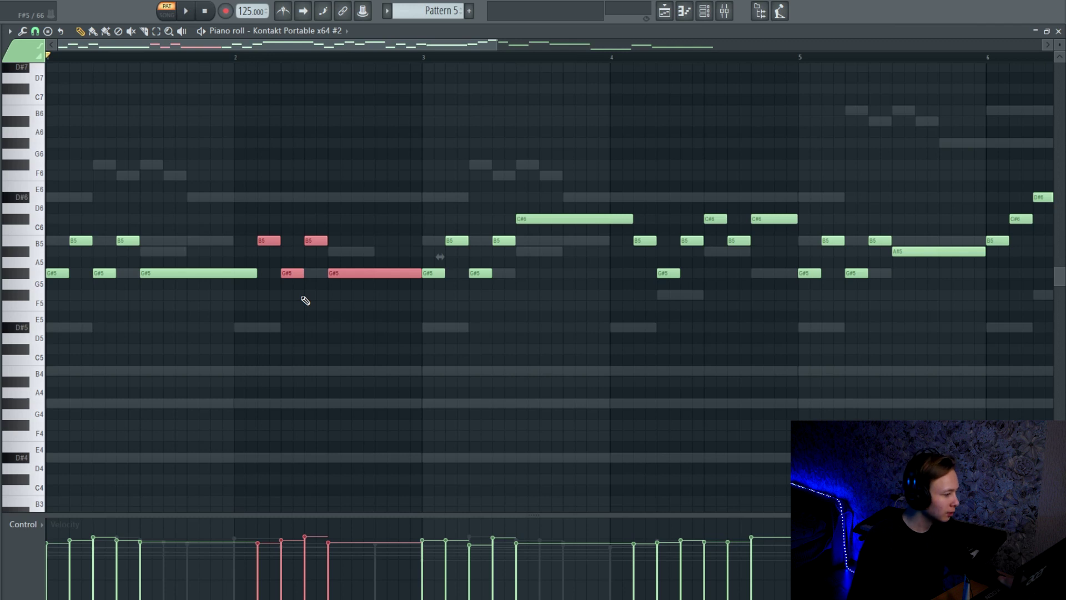
pyautogui.press('space')
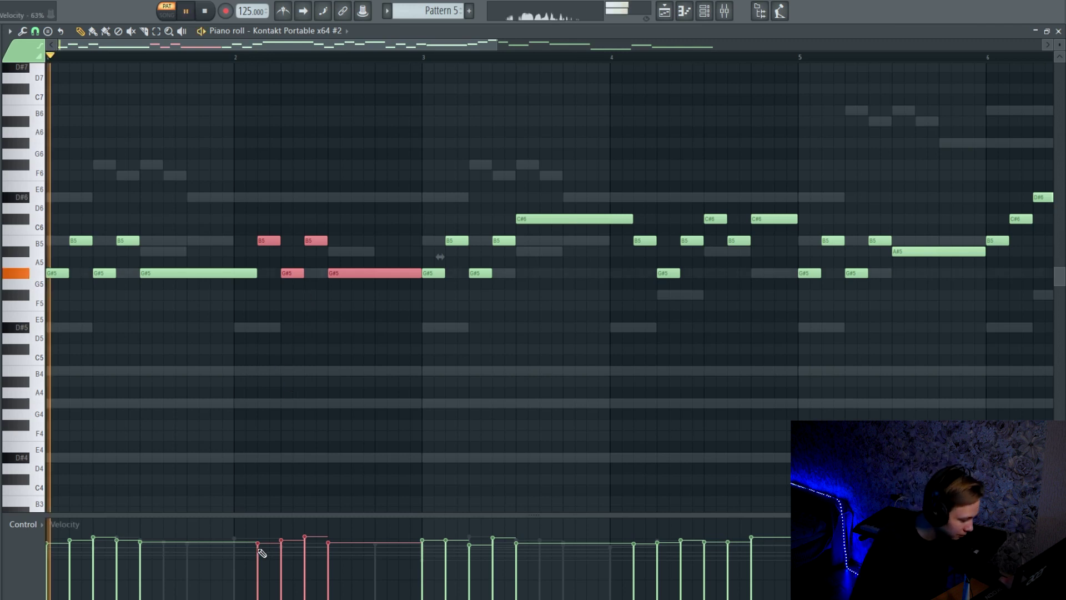
pyautogui.moveTo(259, 552); pyautogui.dragTo(331, 561)
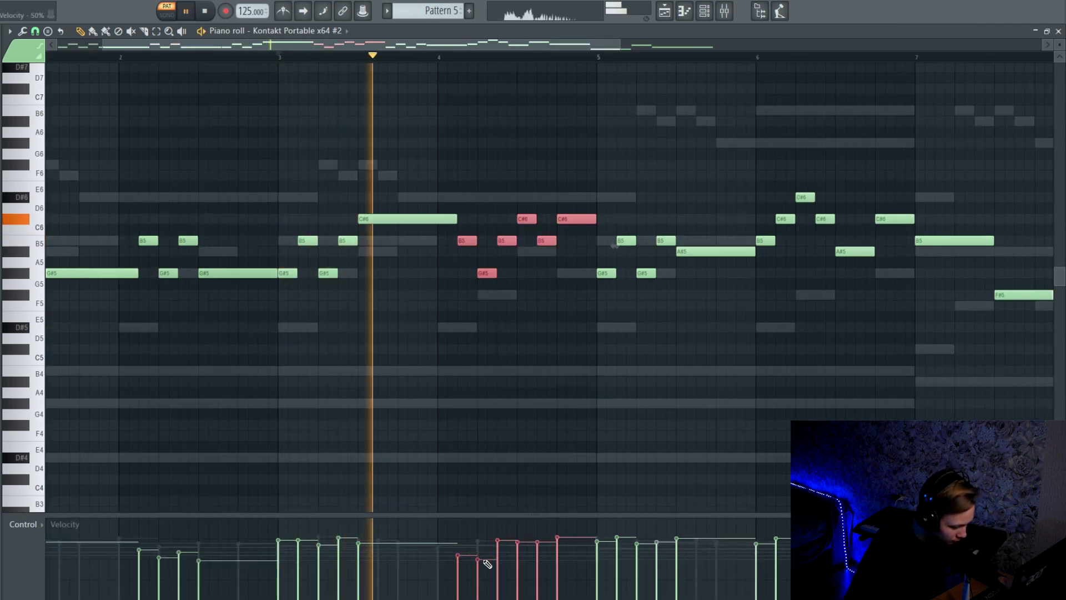
# Lower the velocities of the selected bar 4 notes and play the pattern back
pyautogui.moveTo(487, 564)
pyautogui.mouseDown()
pyautogui.moveTo(562, 562)
pyautogui.moveTo(546, 561)
pyautogui.mouseUp()
pyautogui.press('space')
pyautogui.press('space')
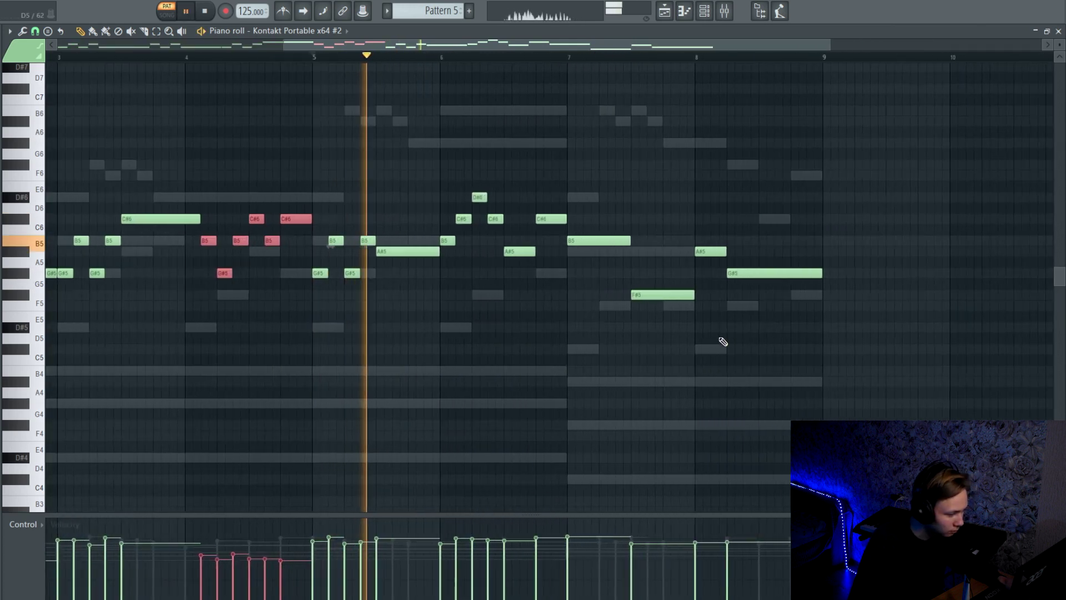
# Lower the velocities of the bar 6 notes, and slightly reduce those of the notes in bars 7 and 8
pyautogui.moveTo(387, 171); pyautogui.dragTo(502, 261)
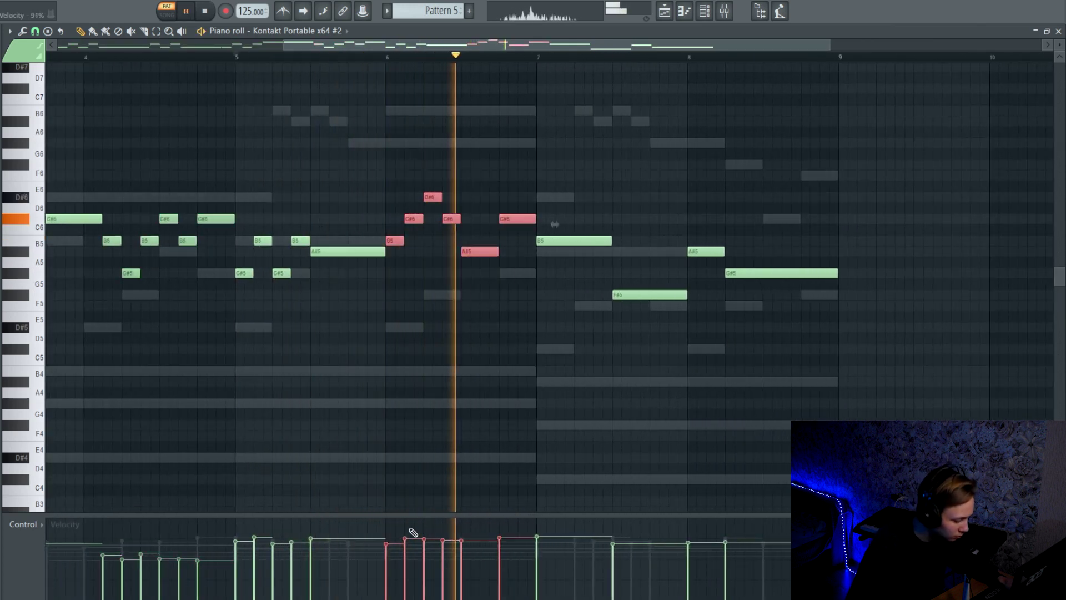
pyautogui.moveTo(388, 551); pyautogui.dragTo(502, 554)
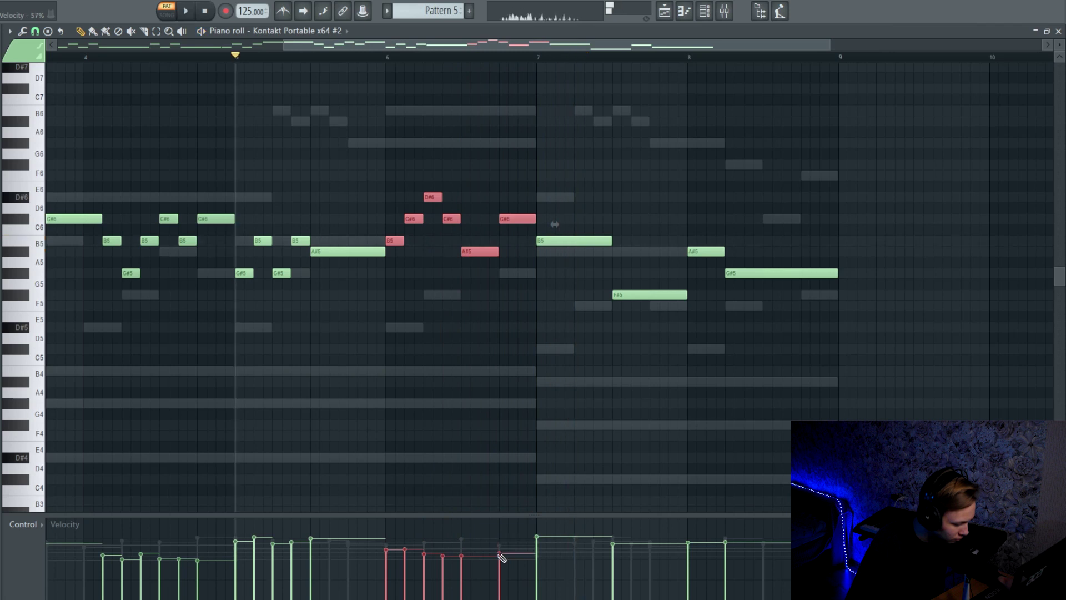
pyautogui.scroll(-2, 586, 350)
pyautogui.moveTo(603, 239); pyautogui.dragTo(657, 469)
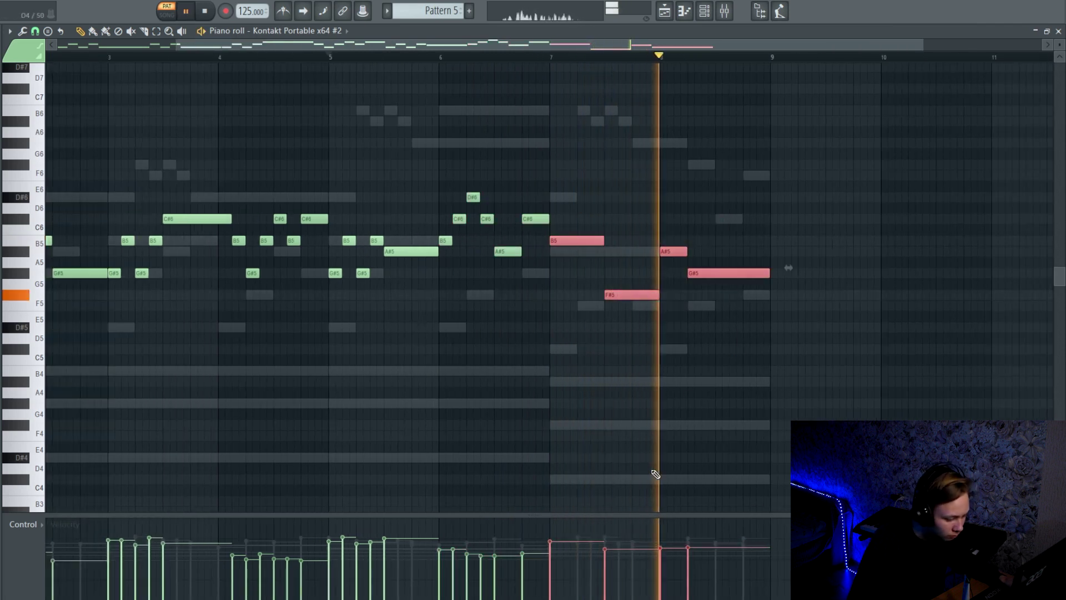
# Close the counter-melody's piano roll and stop the pattern playback
pyautogui.press('F7')
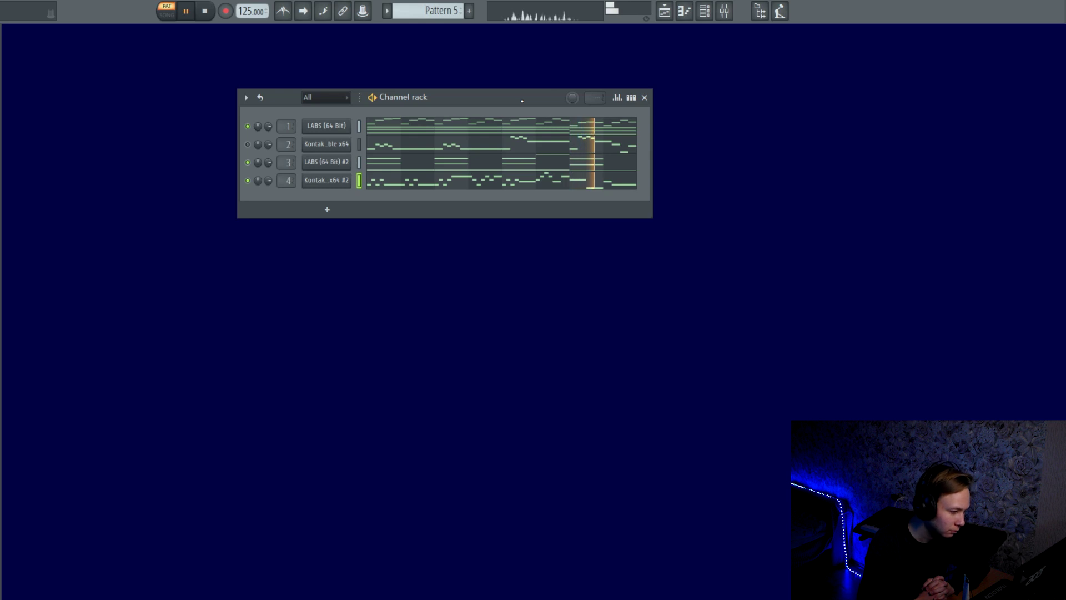
pyautogui.press('space')
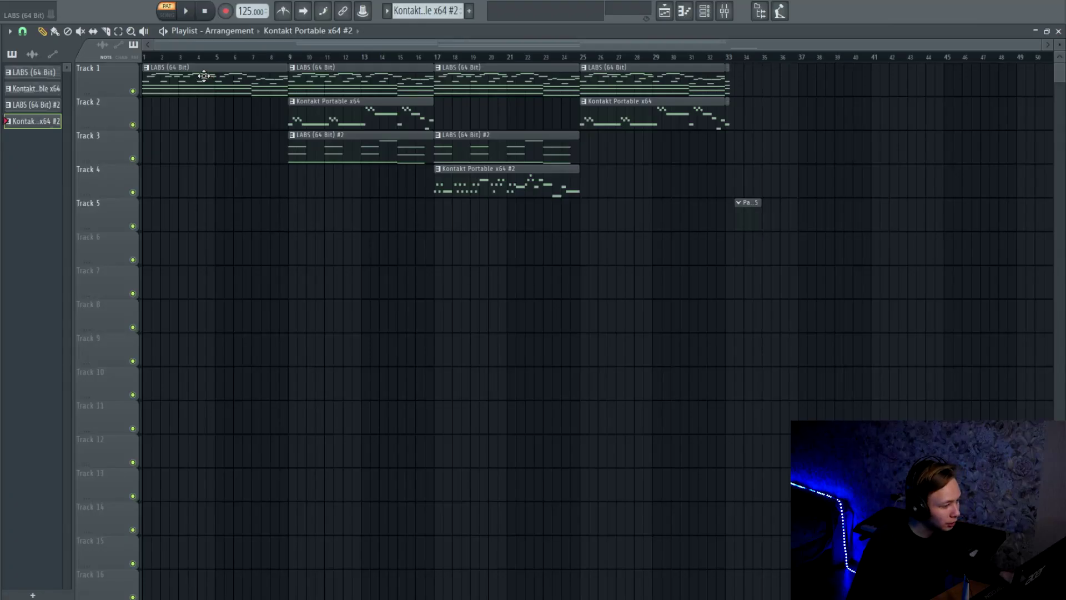
# Review the playlist arrangement in song mode, moving the playhead to bars 9, 17 and 25, and play the ending from bar 32
pyautogui.moveTo(206, 65); pyautogui.dragTo(175, 87)
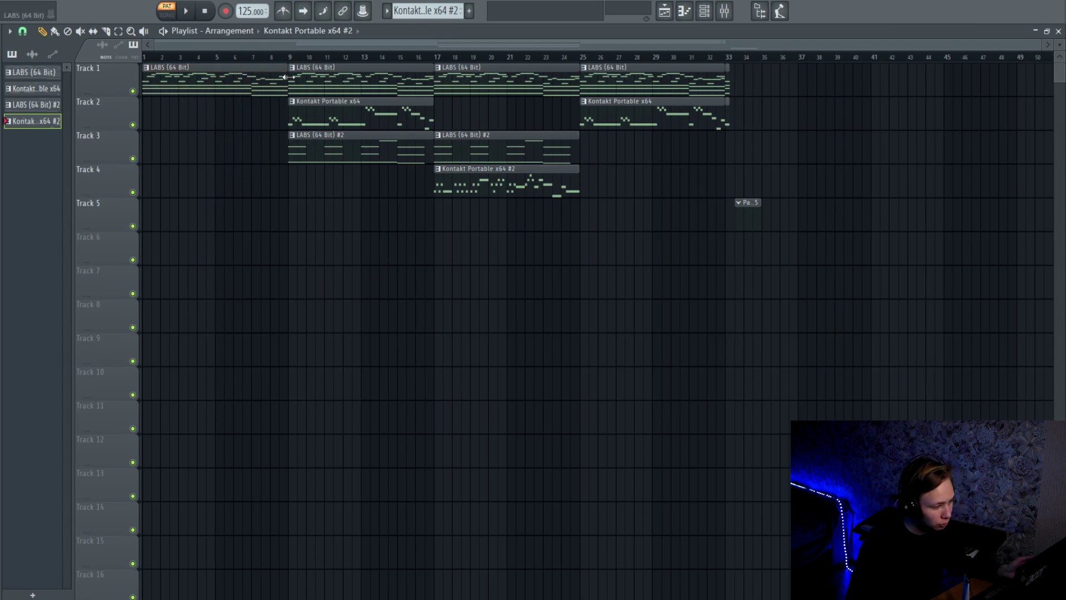
pyautogui.click(290, 57)
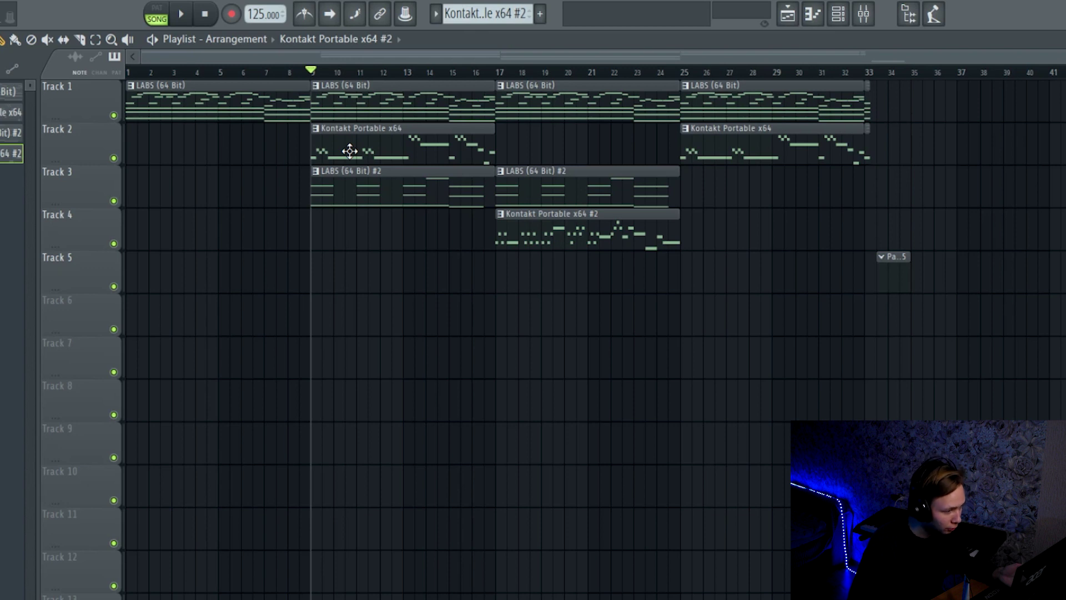
pyautogui.click(496, 72)
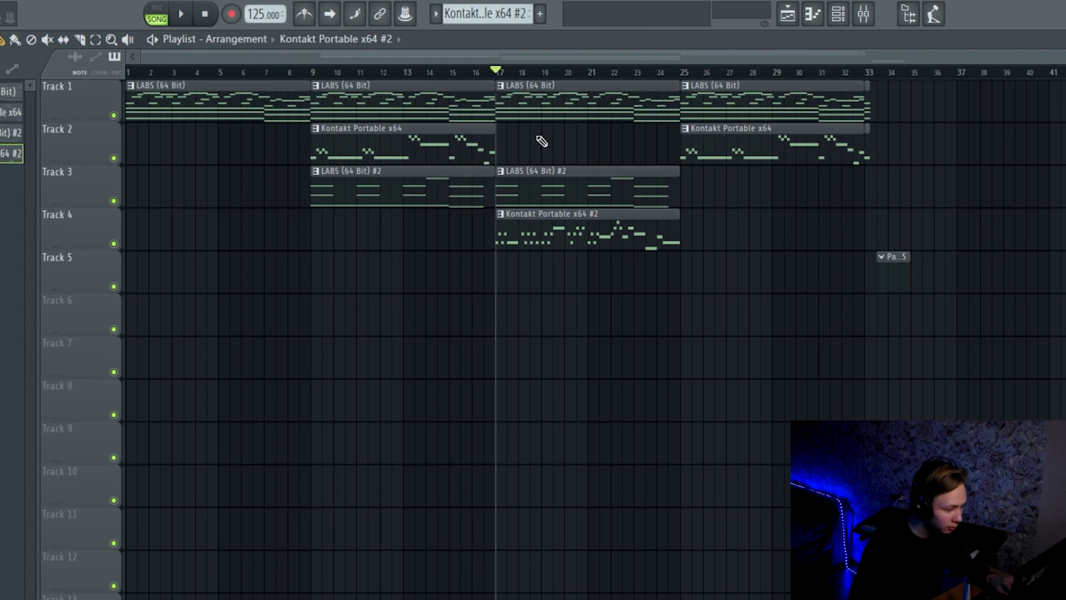
pyautogui.click(685, 72)
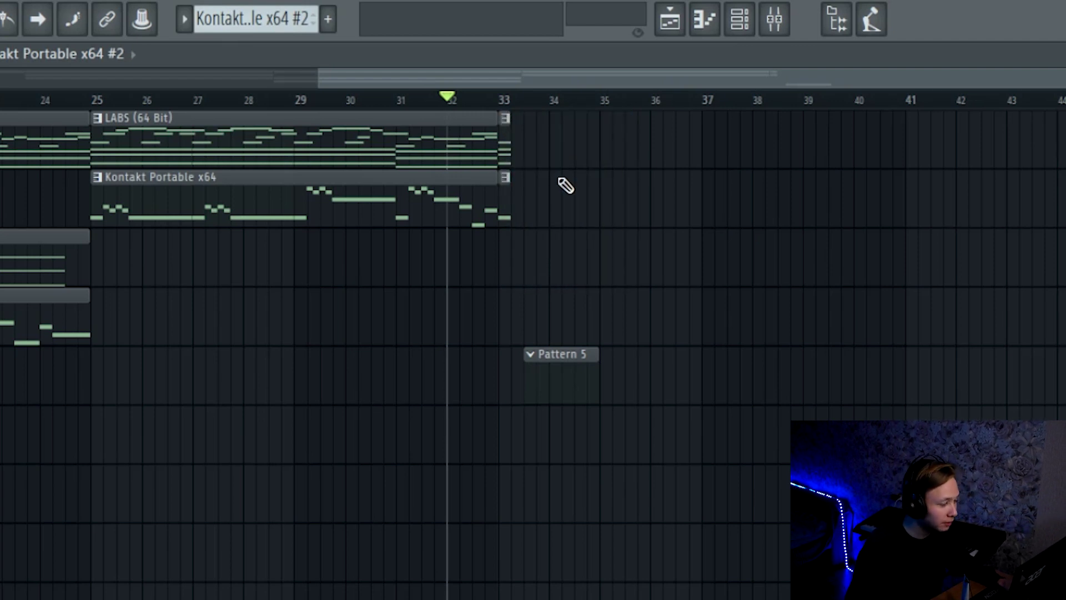
pyautogui.press('space')
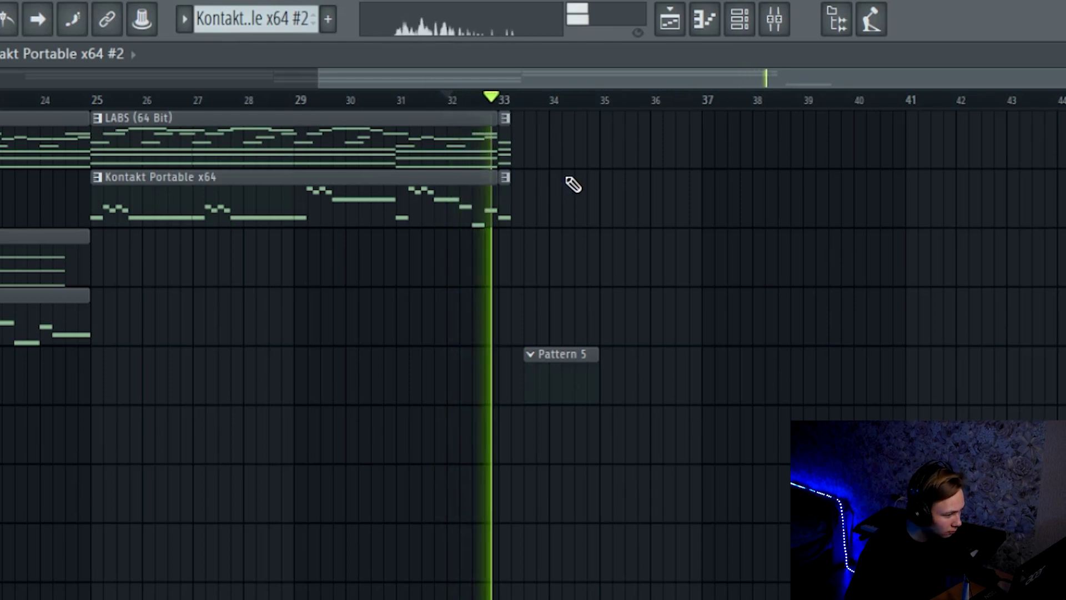
pyautogui.press('space')
pyautogui.moveTo(680, 291); pyautogui.dragTo(491, 428)
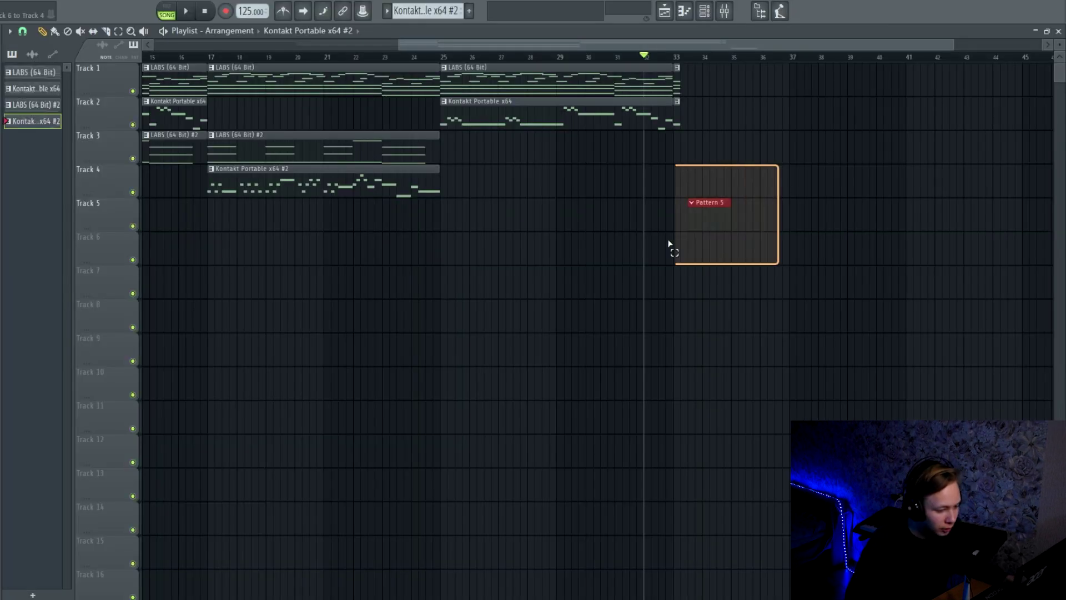
pyautogui.moveTo(669, 245); pyautogui.dragTo(781, 194)
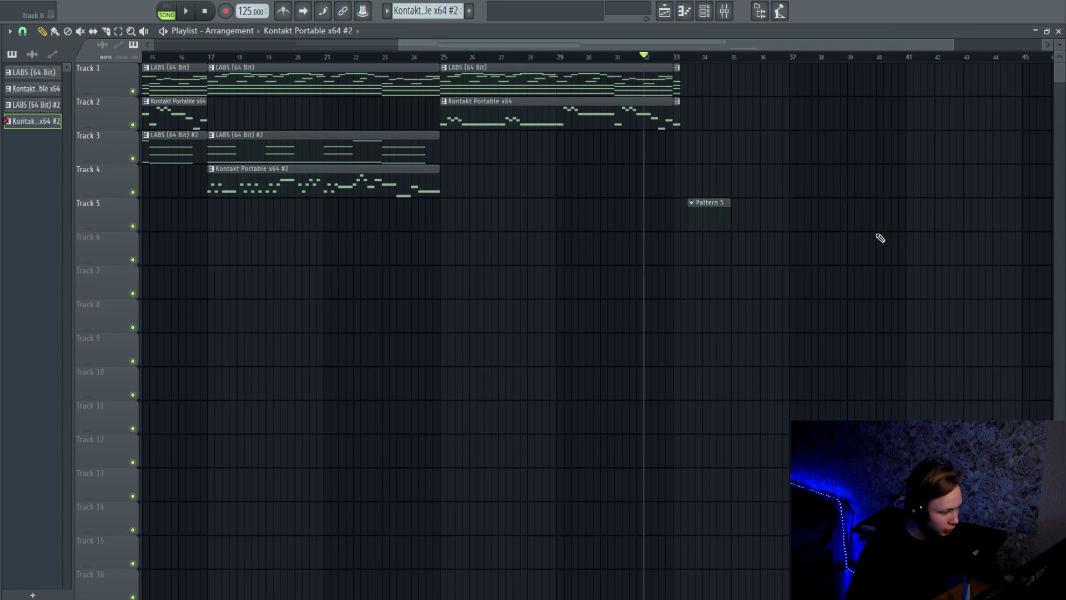
pyautogui.scroll(-3, 881, 237)
# Show the mixer below the playlist and examine the Fruity Convolver on the Kontakt Portable x64 #2 track
pyautogui.press('F9')
pyautogui.moveTo(286, 217); pyautogui.dragTo(282, 365)
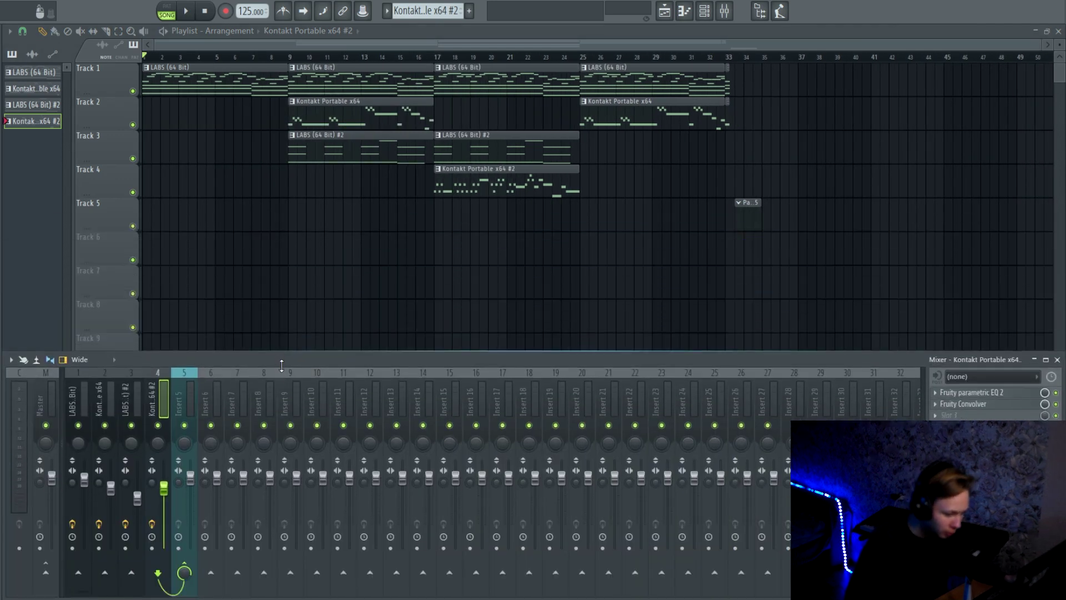
pyautogui.click(967, 404)
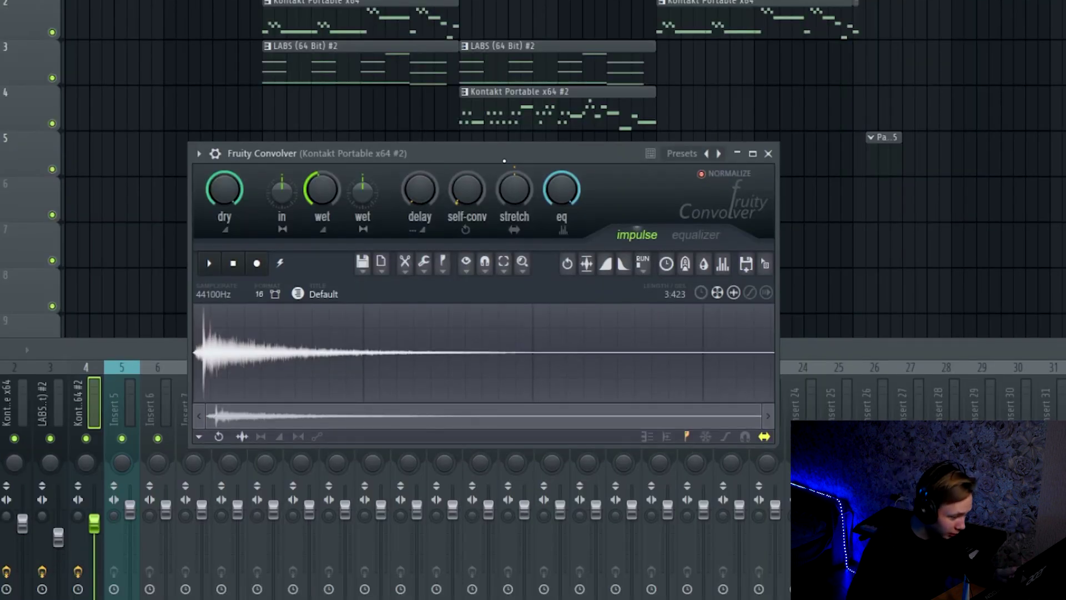
# Examine the Fruity Delay 3 and Fruity Reeverb 2 settings on the Kontakt Portable x64 mixer track, closing each effect
pyautogui.click(973, 398)
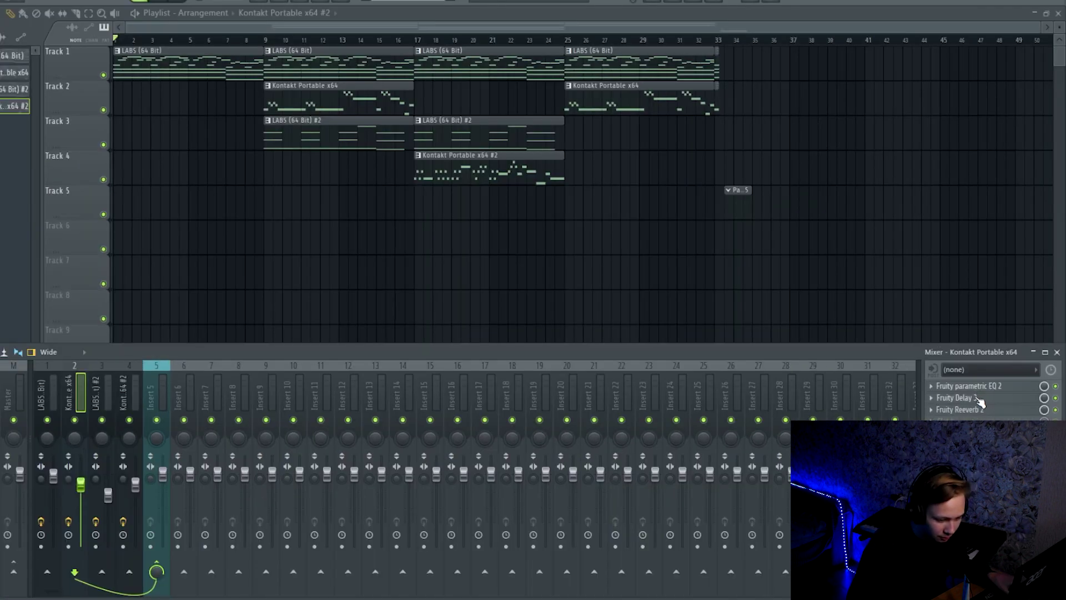
pyautogui.click(979, 398)
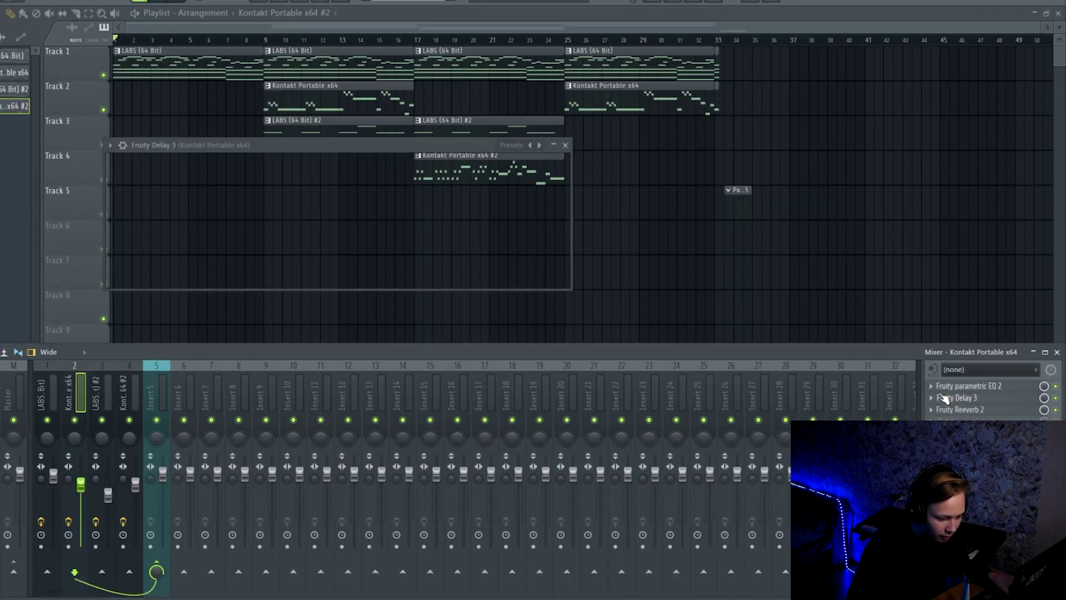
pyautogui.click(565, 144)
pyautogui.click(960, 409)
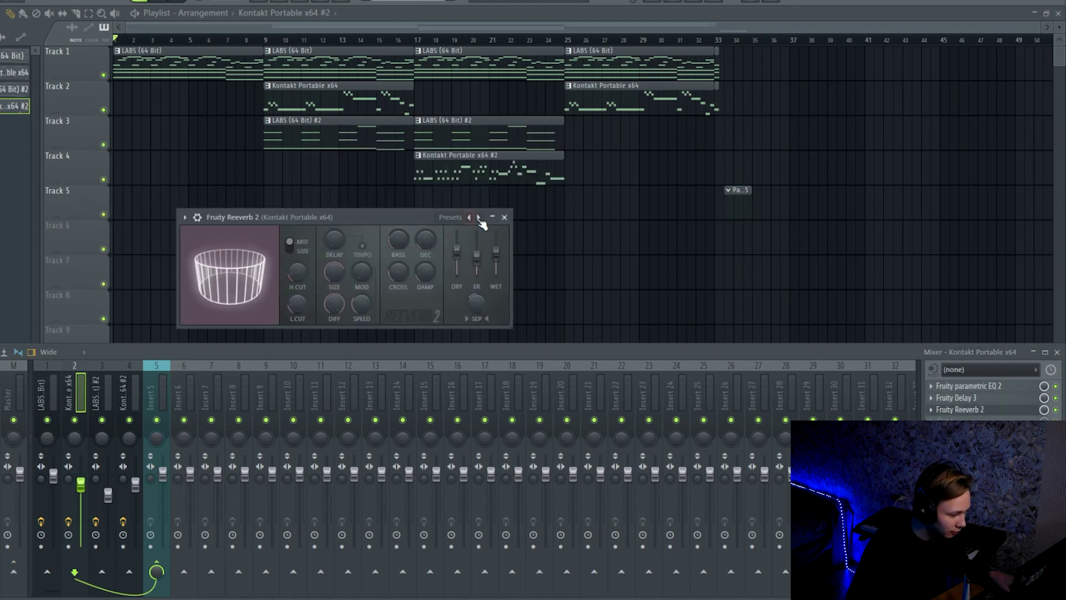
pyautogui.click(503, 217)
# Examine the Fruity Parametric EQ 2 and Fruity Reeverb 2 settings on the LABS (64 Bit) #2 mixer track
pyautogui.click(994, 387)
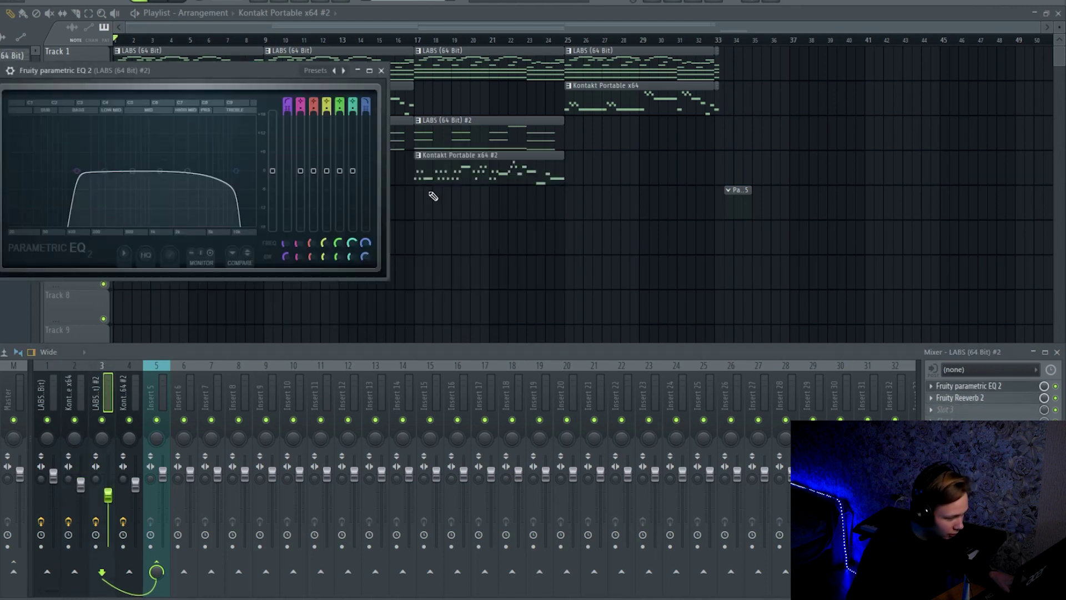
pyautogui.click(381, 71)
pyautogui.click(980, 401)
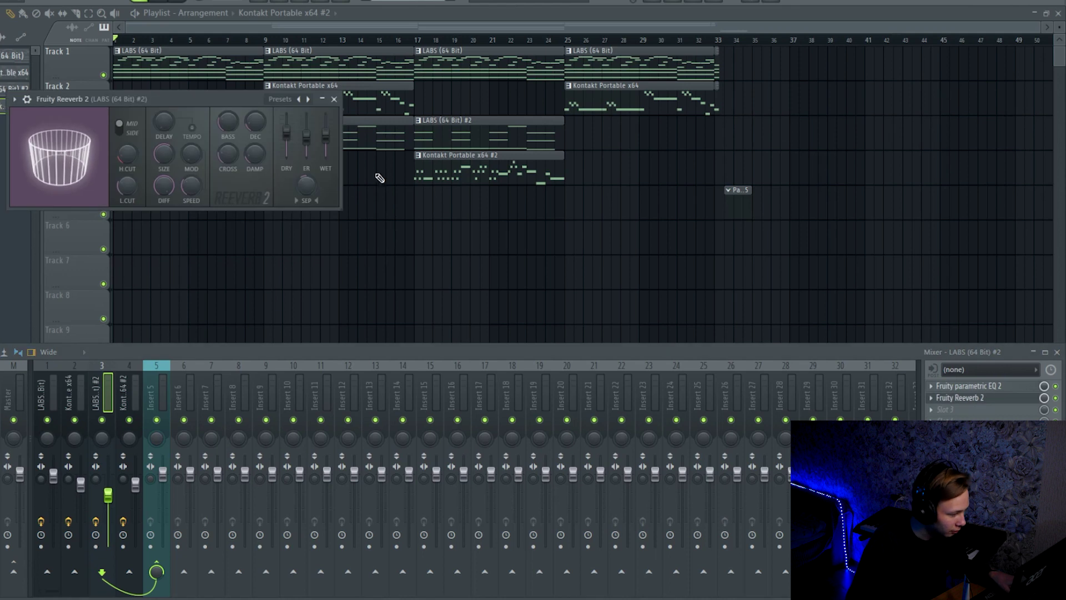
# Examine the Fruity Parametric EQ 2 curve and the Fruity Convolver on the Kontakt Portable x64 #2 mixer track
pyautogui.click(135, 391)
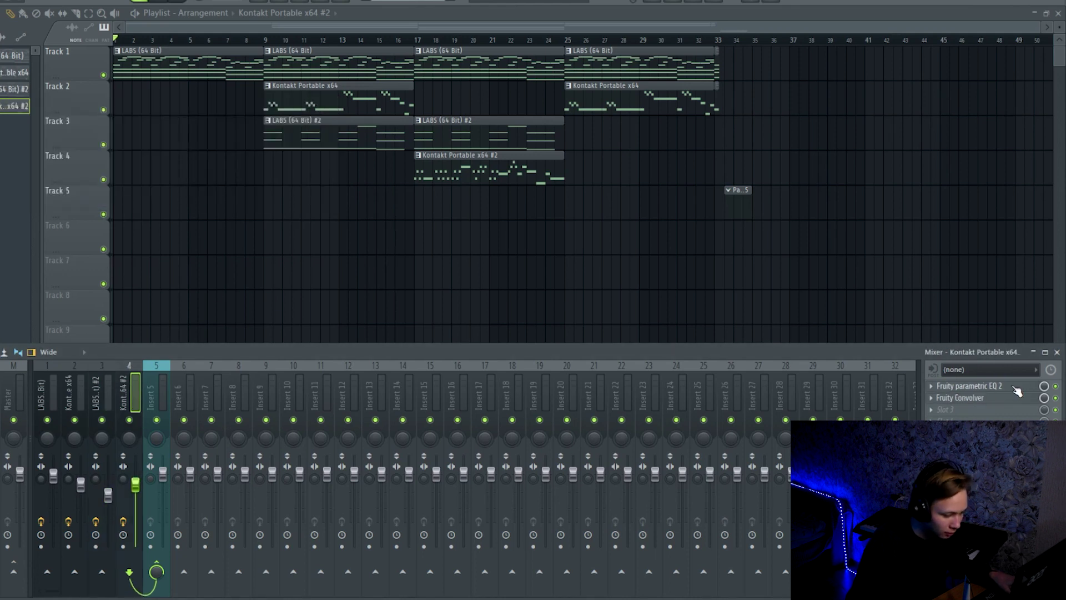
pyautogui.click(994, 387)
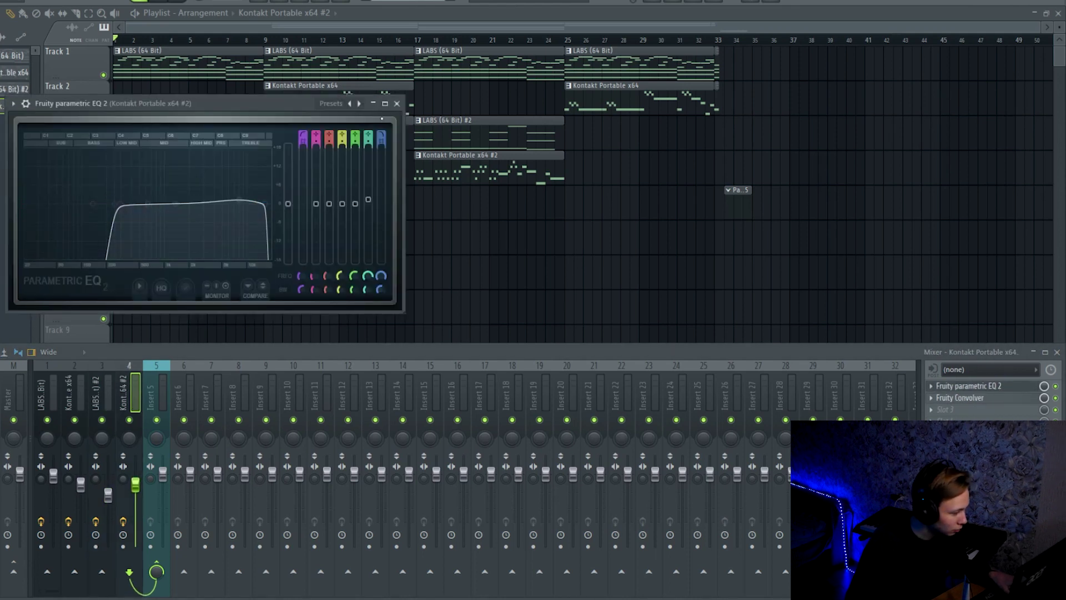
pyautogui.click(396, 103)
pyautogui.click(969, 398)
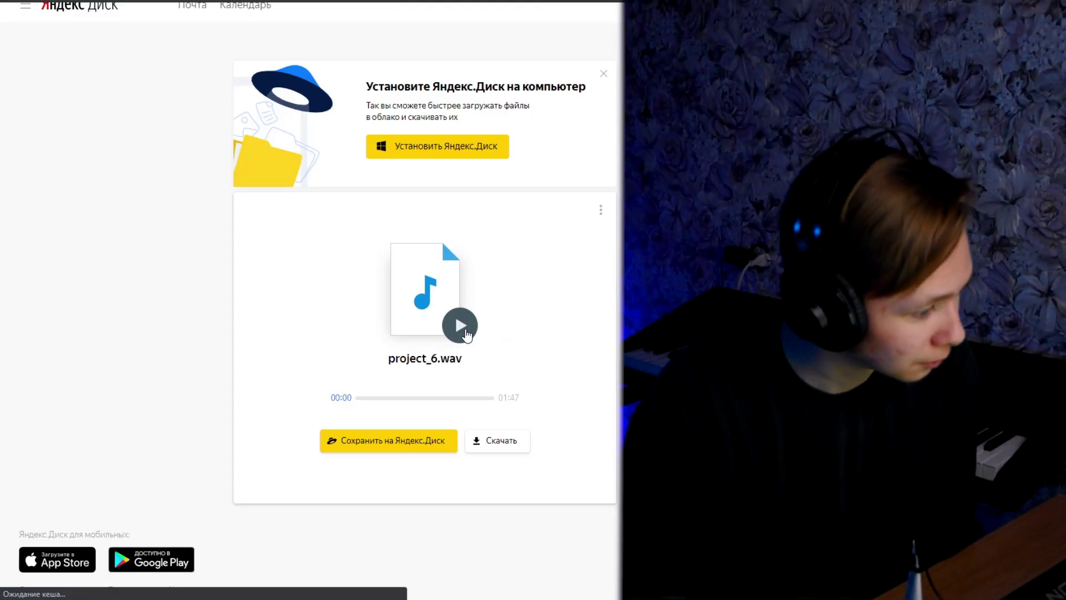
# Play the shared file project_6.wav on Yandex Disk, and read through the VK chat with the collaborator
pyautogui.click(462, 327)
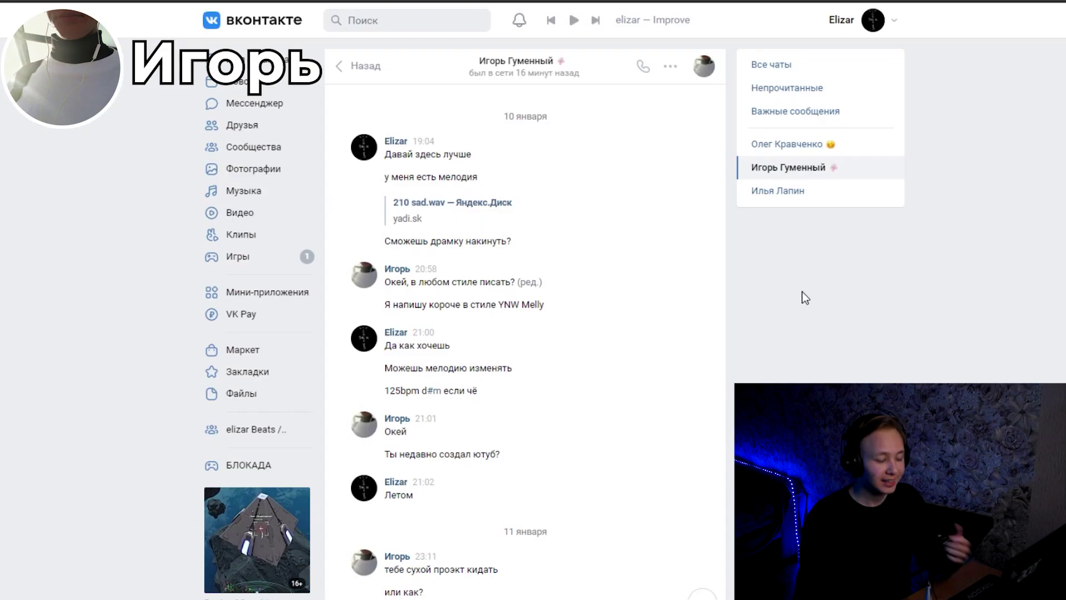
pyautogui.middleClick(801, 308)
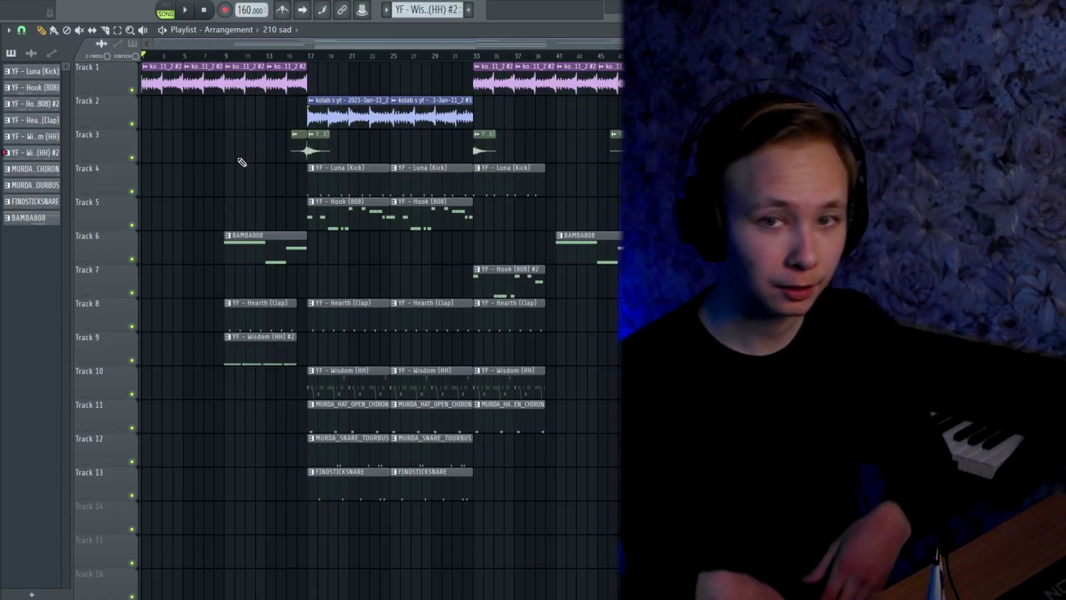
# Play the collaborators' song arrangements in FL Studio and briefly view the mixer tracks during playback
pyautogui.press('space')
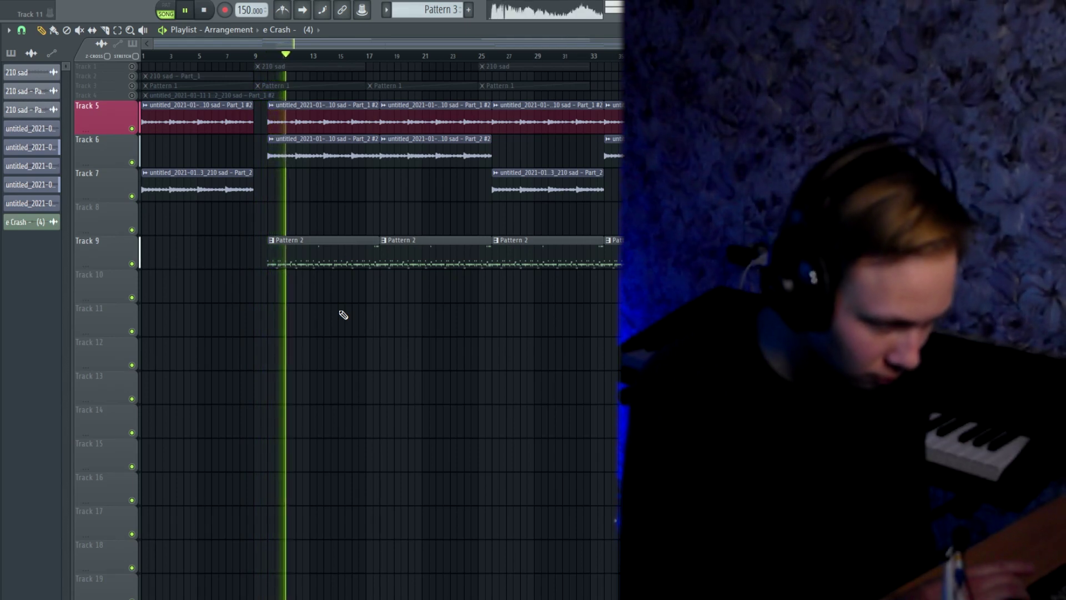
pyautogui.press('F9')
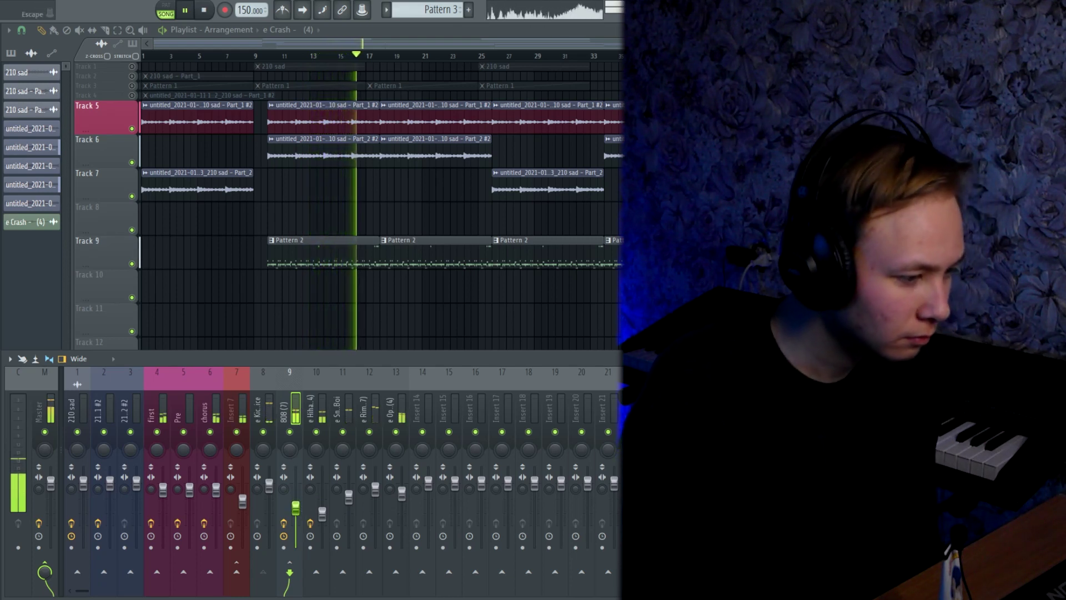
pyautogui.press('F9')
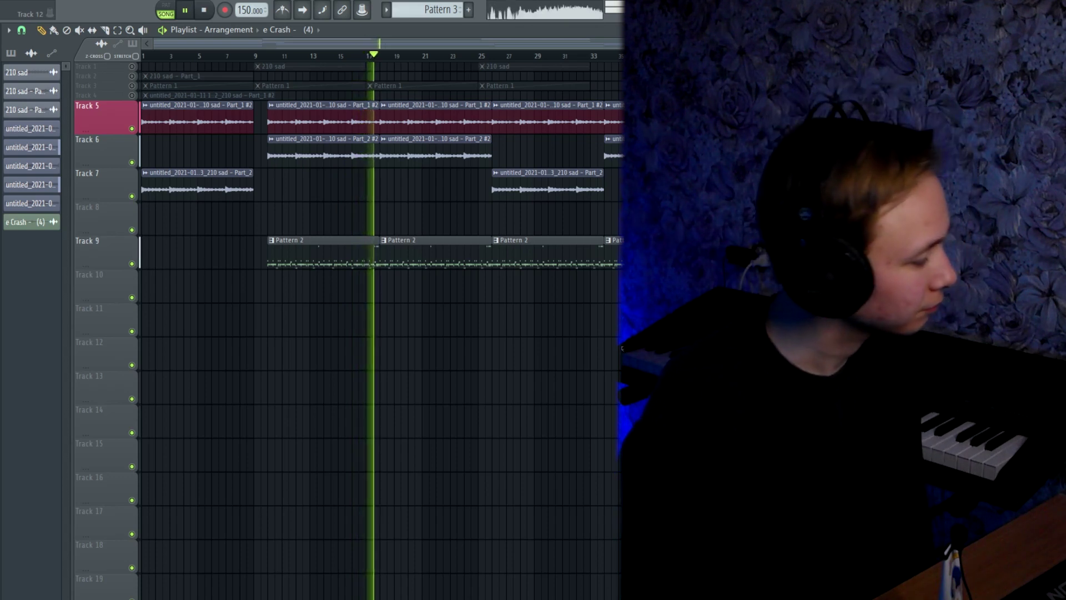